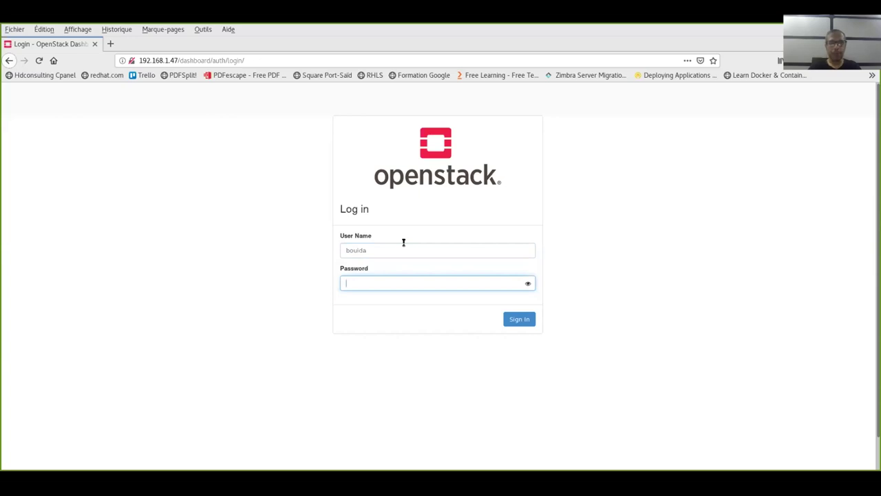
Sign in with the account password to reach the project Compute Overview with its limit summaries
text(xxxx)
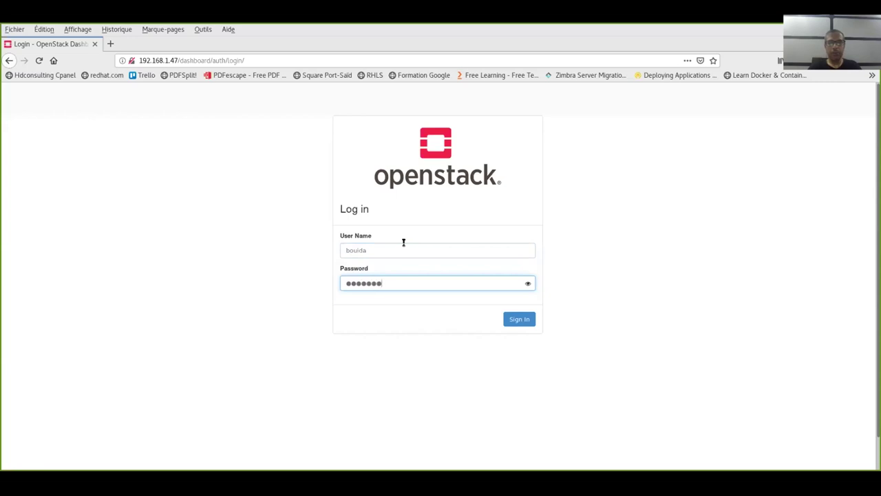
key(Return)
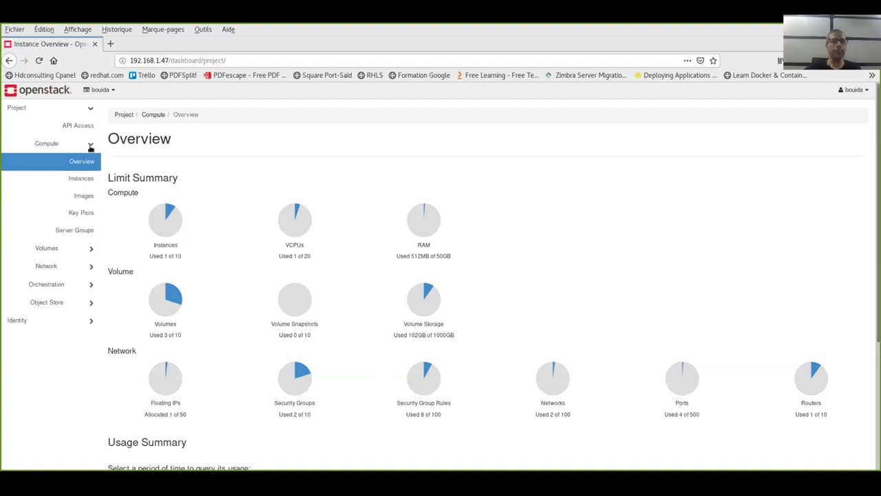
click(90, 144)
Expand Object Store in the sidebar and show the empty Containers list
click(87, 215)
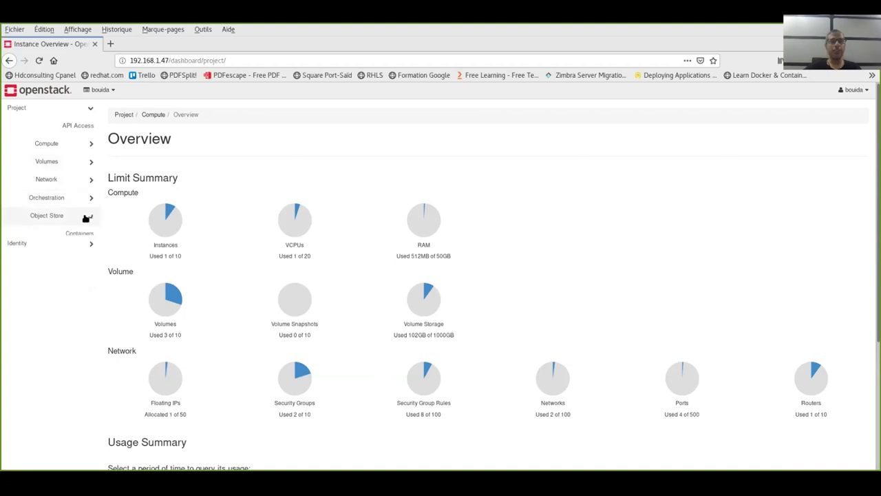
click(73, 233)
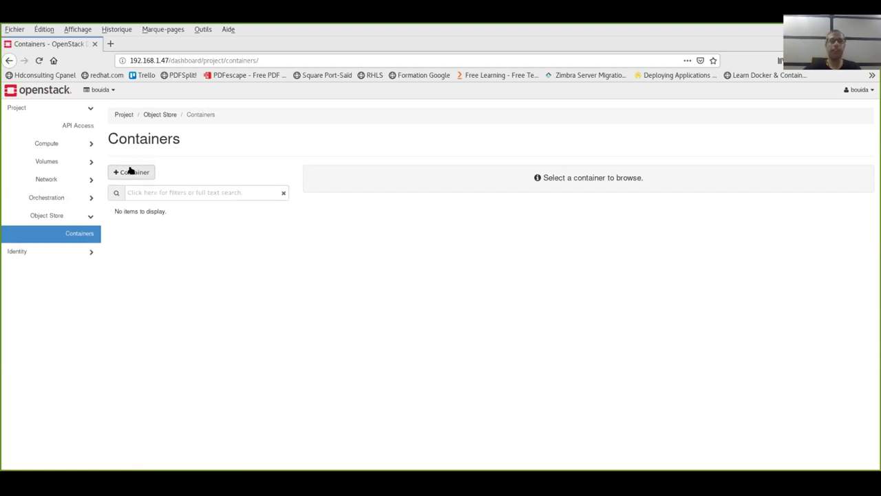
Create a container named 'Storage_Object!' with access left as Not public
click(148, 178)
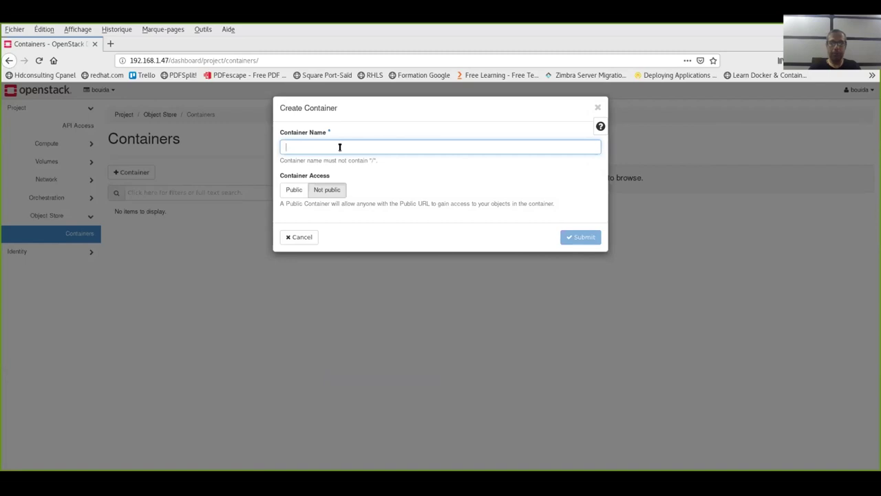
text(Storage)
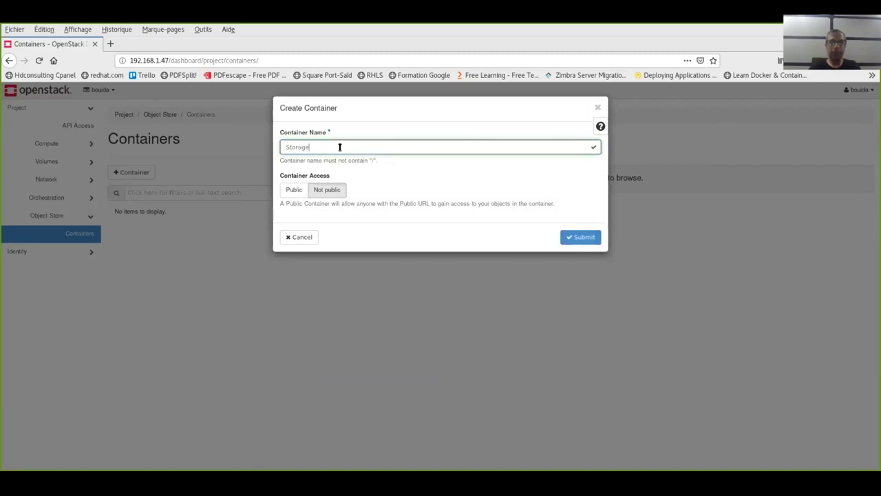
key(BackSpace)
text(e_Object!)
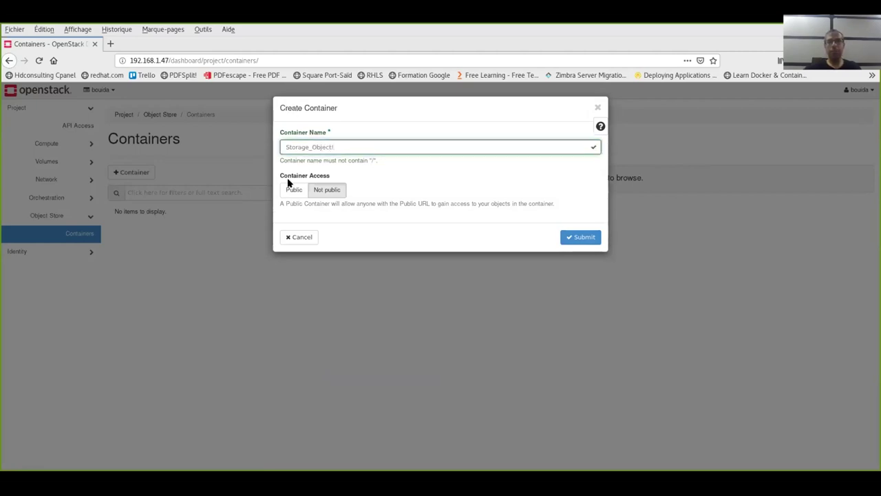
click(291, 191)
click(314, 190)
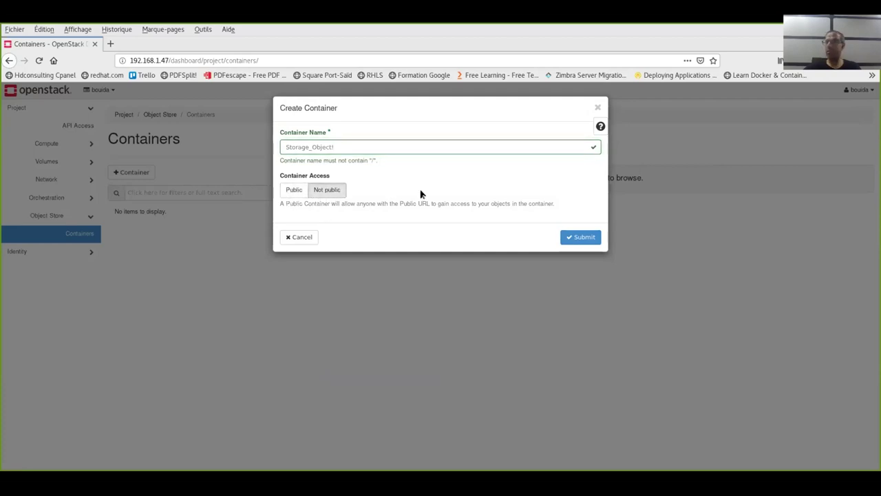
click(572, 237)
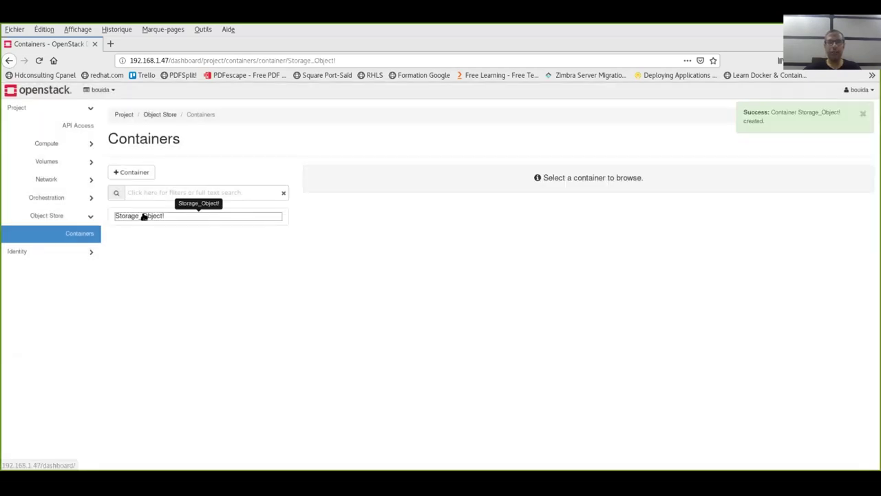
Open the Storage_Object! container, sort its objects by Name, and bring up the upload form
click(158, 216)
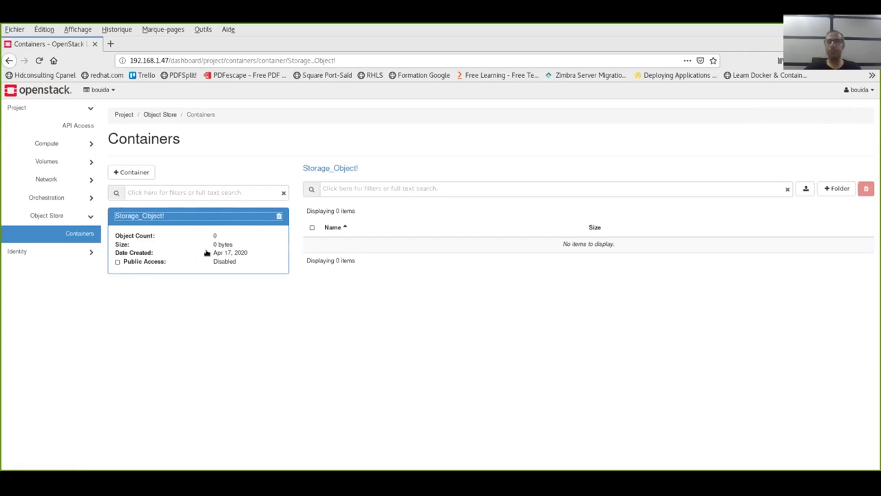
click(412, 222)
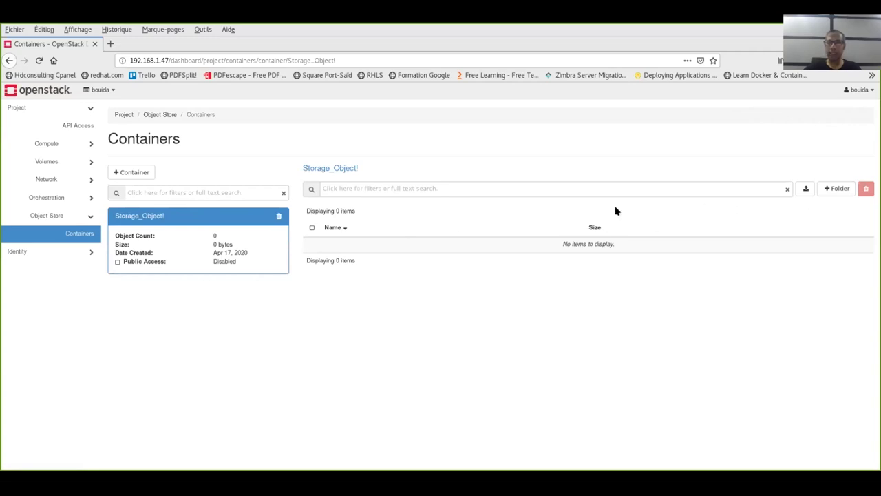
click(230, 192)
click(395, 189)
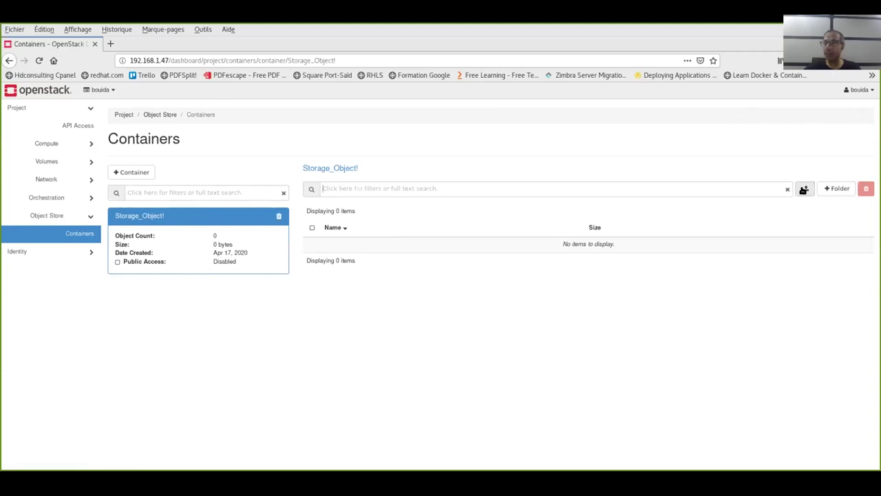
click(804, 188)
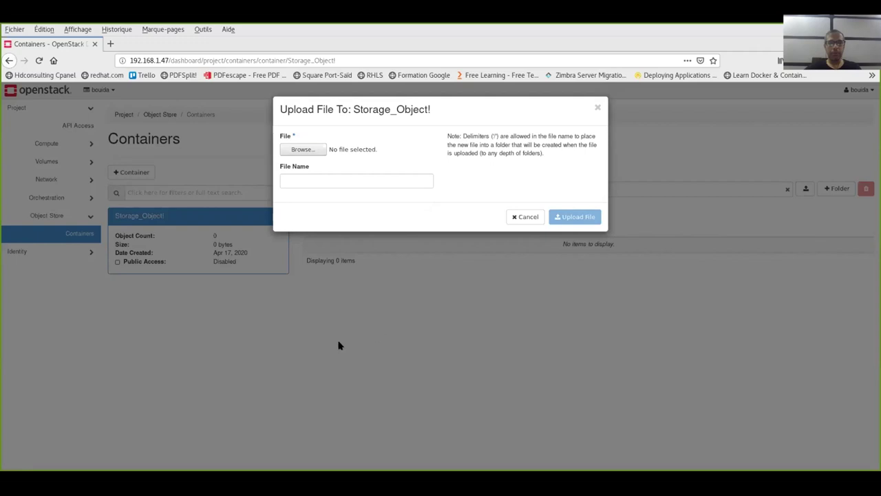
Upload Linux_CMS_Short.pdf (179.11 KB) into Storage_Object! and check its row's actions menu
key(Return)
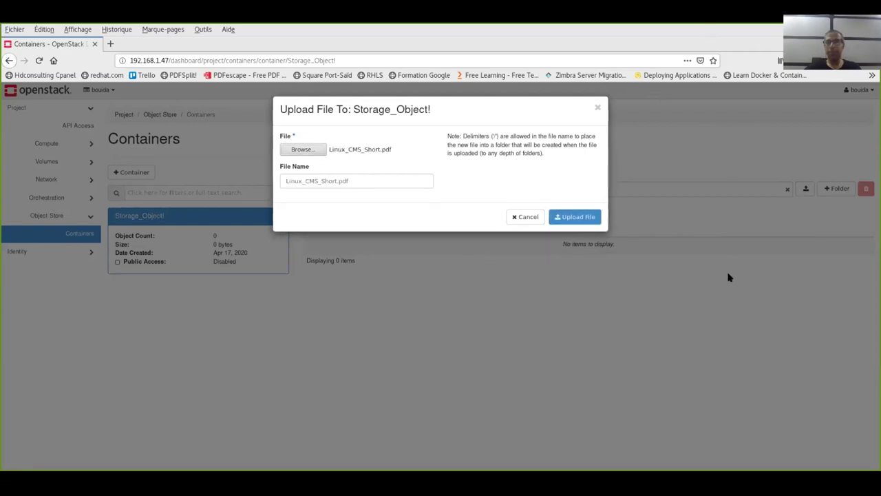
click(571, 216)
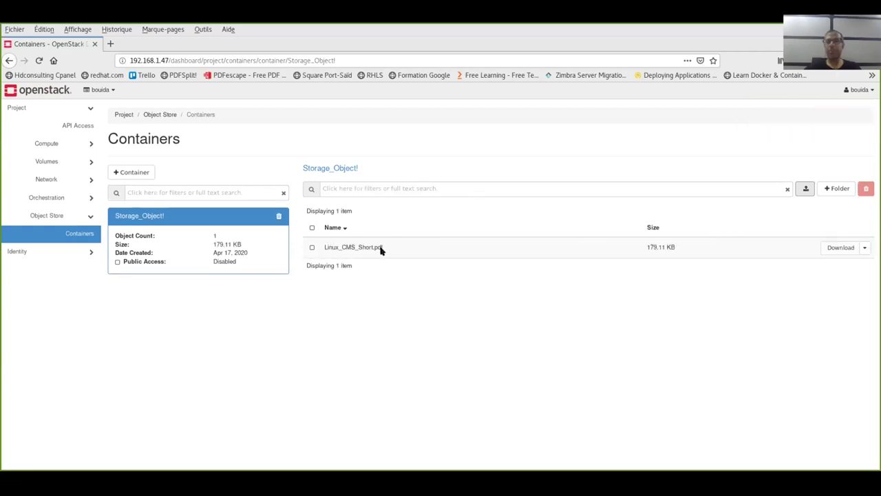
click(312, 247)
click(312, 248)
click(312, 247)
click(312, 248)
click(865, 247)
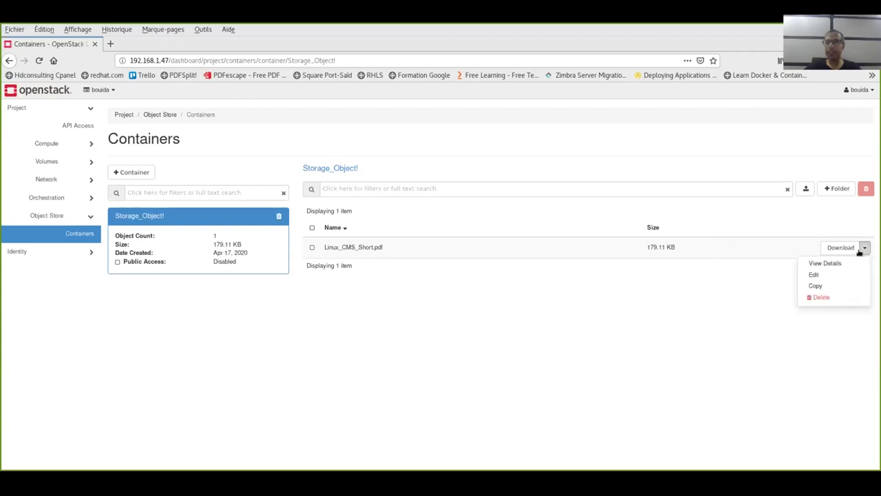
click(655, 292)
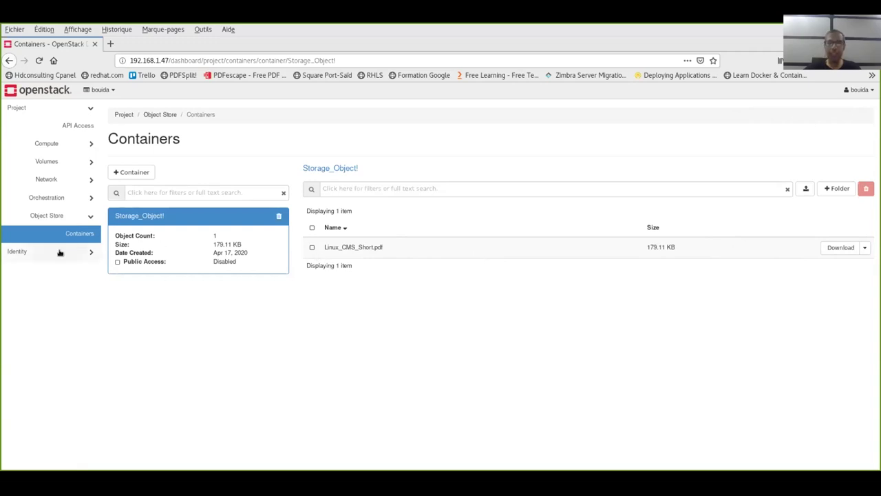
Enable Public Access on Storage_Object! and open its public link in a new tab
click(116, 263)
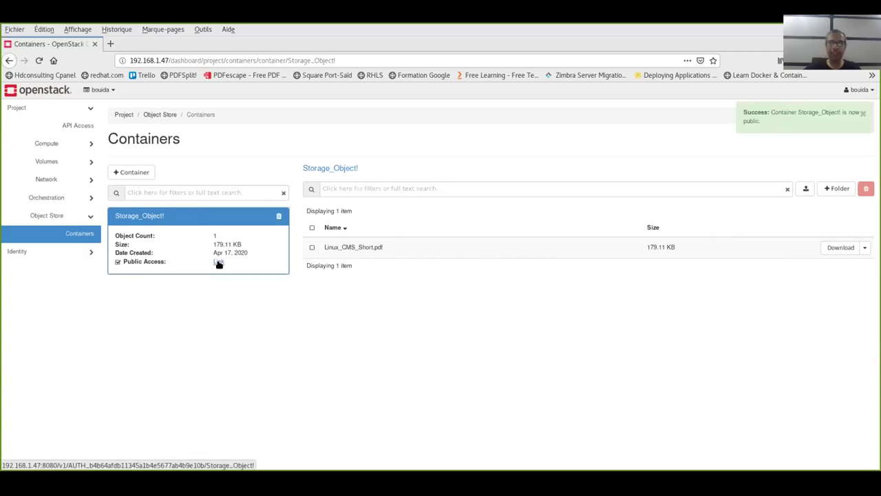
right_click(218, 263)
click(231, 272)
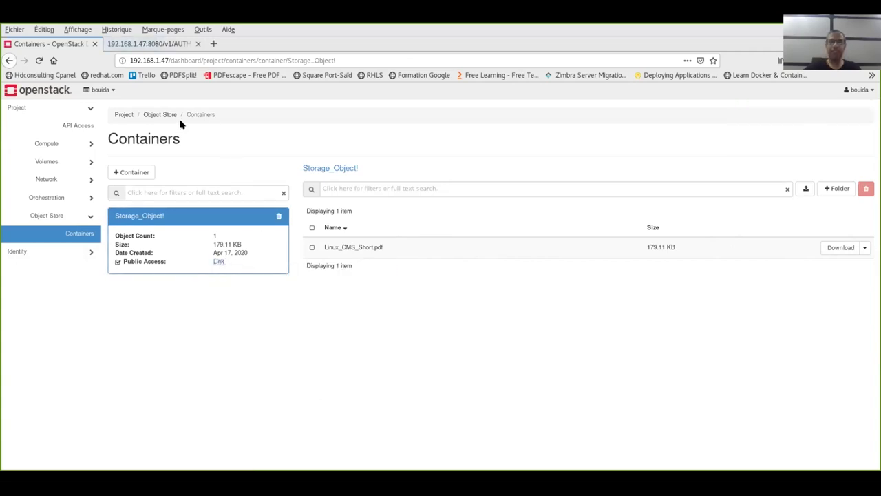
click(145, 43)
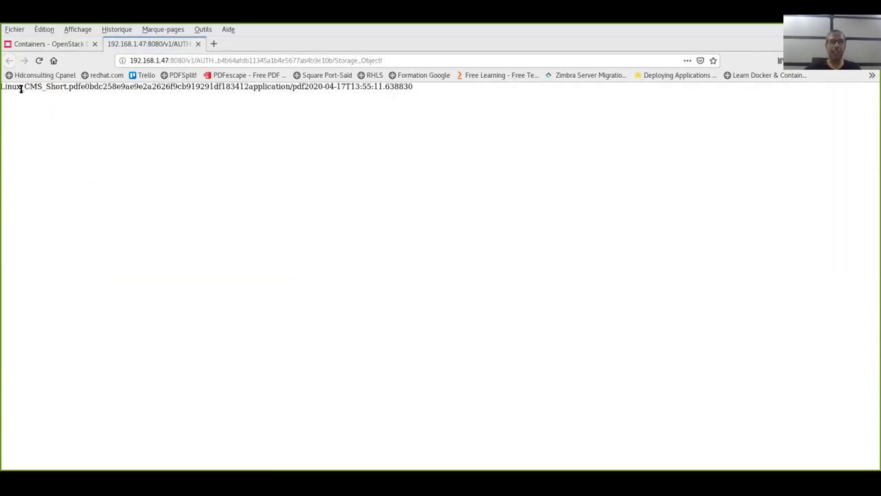
Inspect the public listing showing Linux_CMS_Short.pdf and its URL, then close the tab
drag(3, 84, 78, 83)
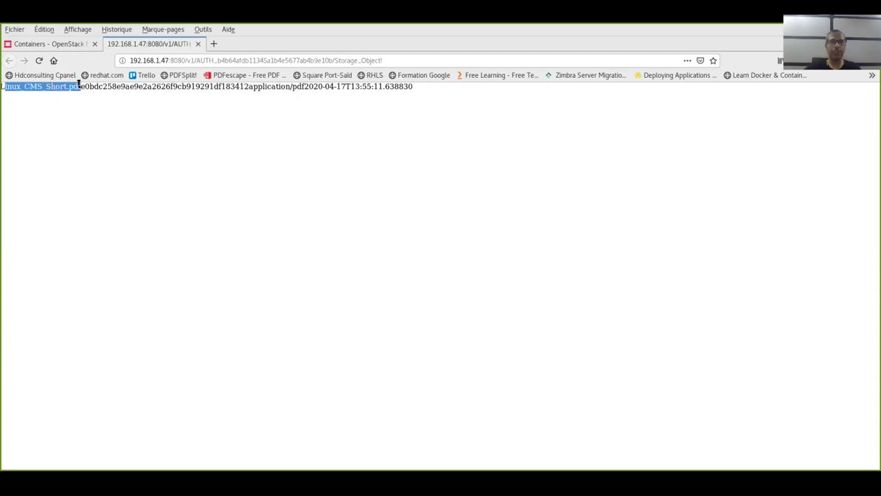
drag(78, 83, 372, 103)
click(372, 103)
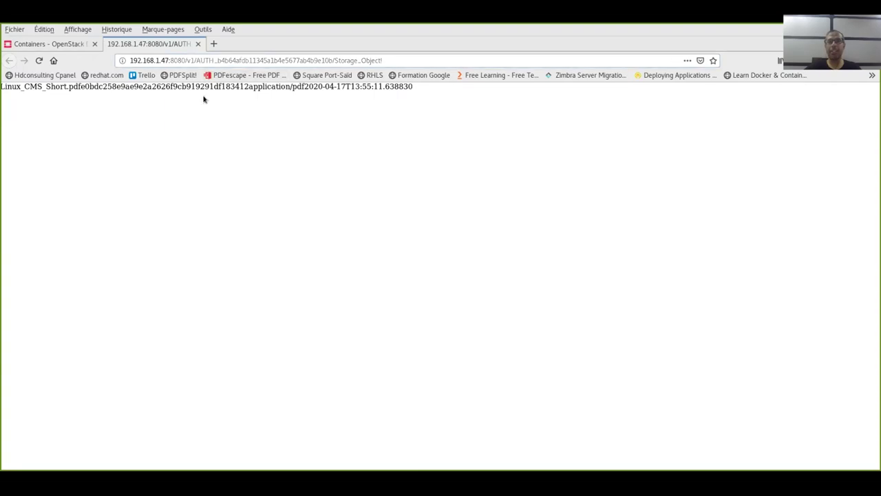
click(209, 60)
click(178, 59)
drag(178, 60, 419, 61)
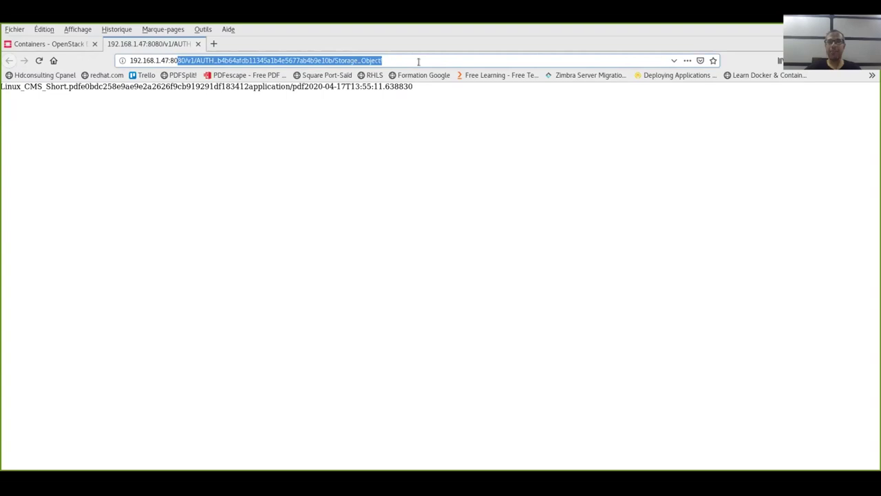
click(365, 110)
drag(329, 87, 3, 84)
click(57, 102)
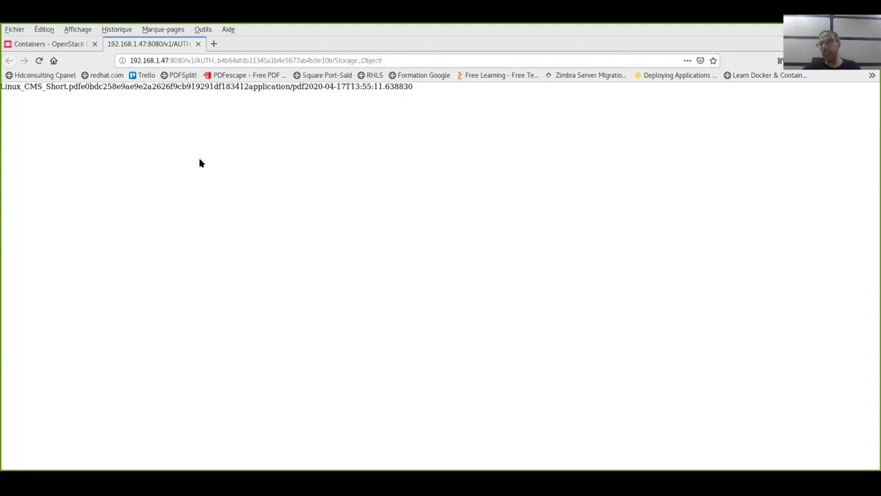
click(198, 44)
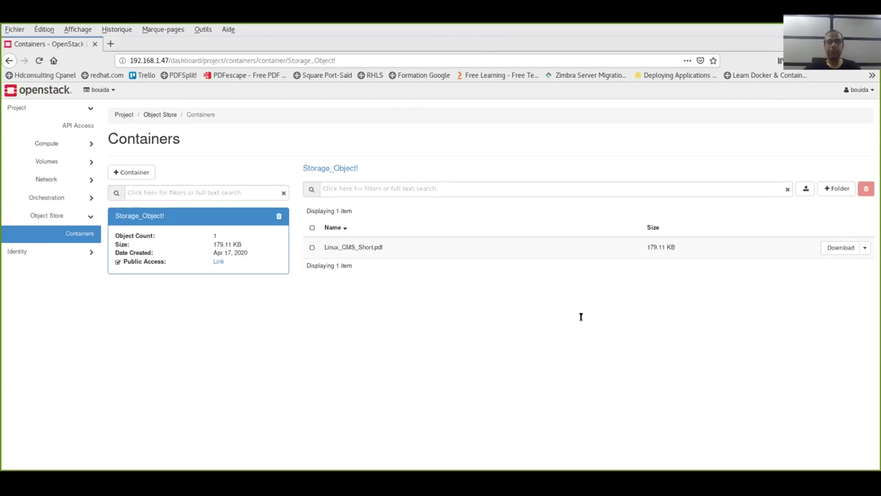
In the terminal, source the keystonerc_bouida credentials file
key(alt+Tab)
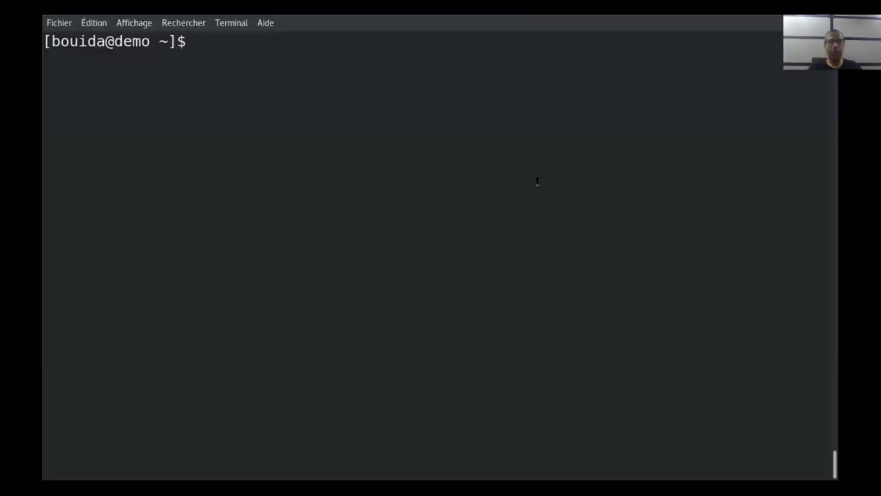
text(sou)
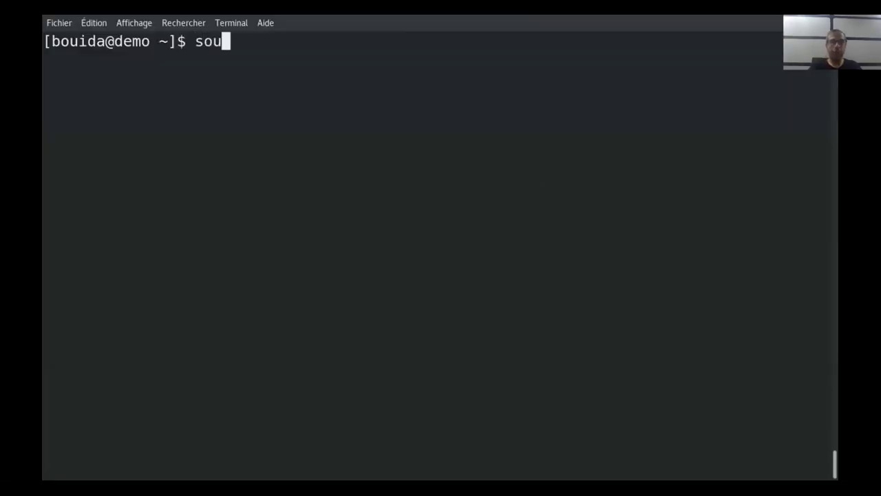
text(rce ke)
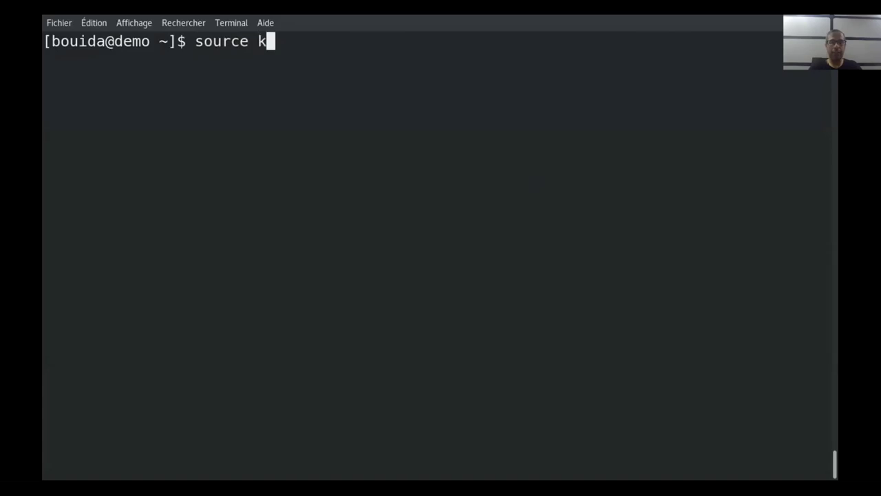
key(Tab)
text(b)
key(Tab)
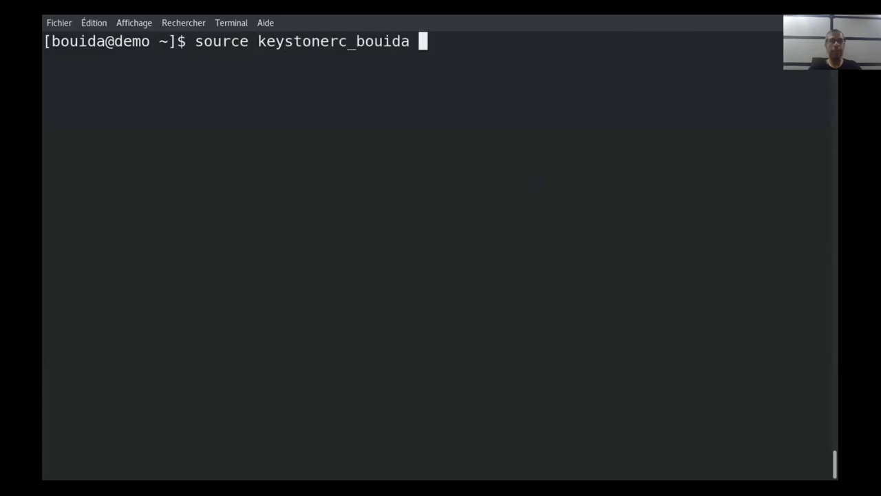
key(Return)
Run 'openstack container list', which shows the single Storage_Object! container
text(opens)
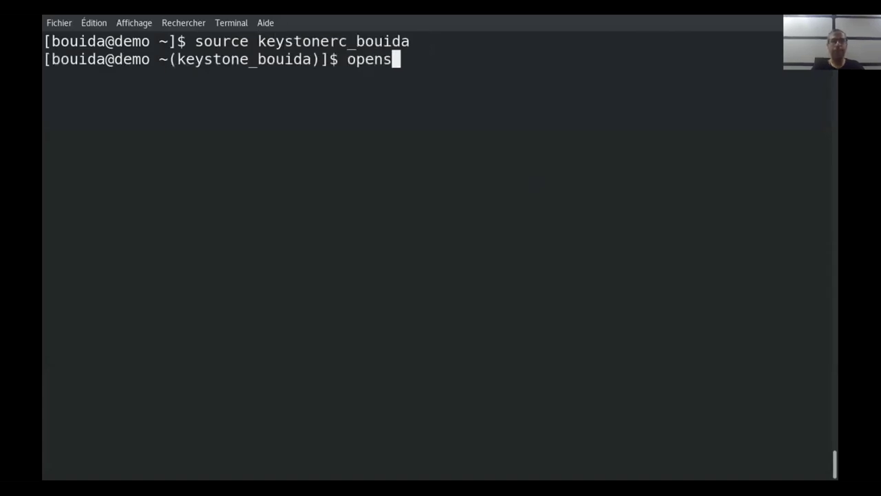
text(tack conn)
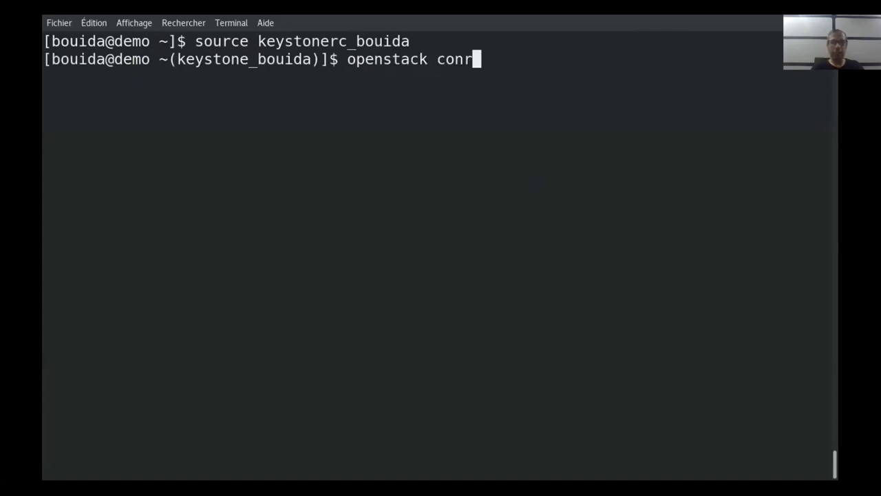
key(BackSpace)
text(tainer)
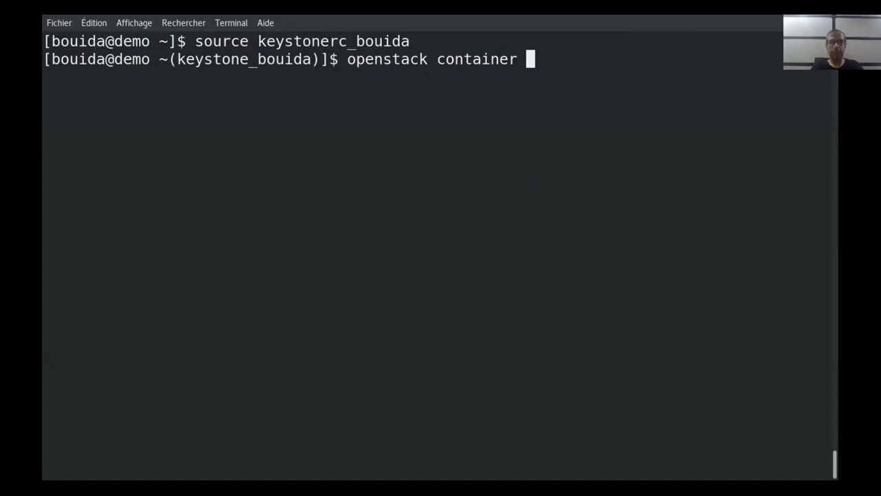
text( list)
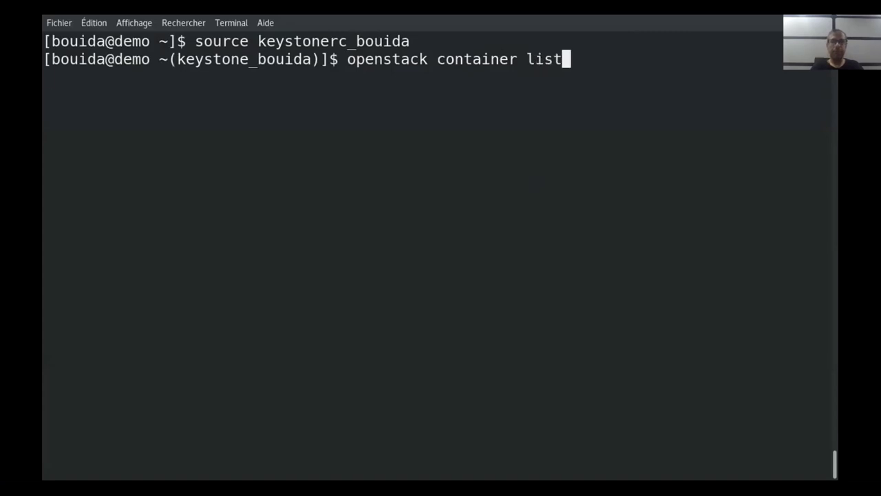
key(Return)
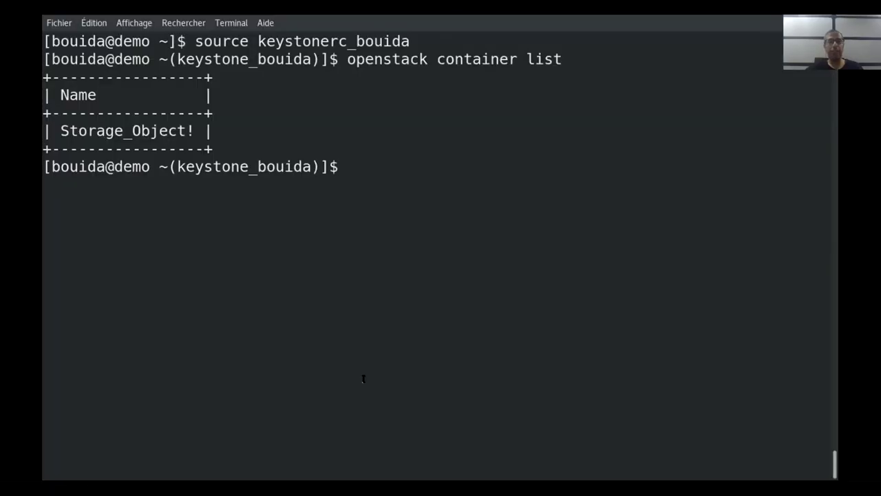
click(517, 279)
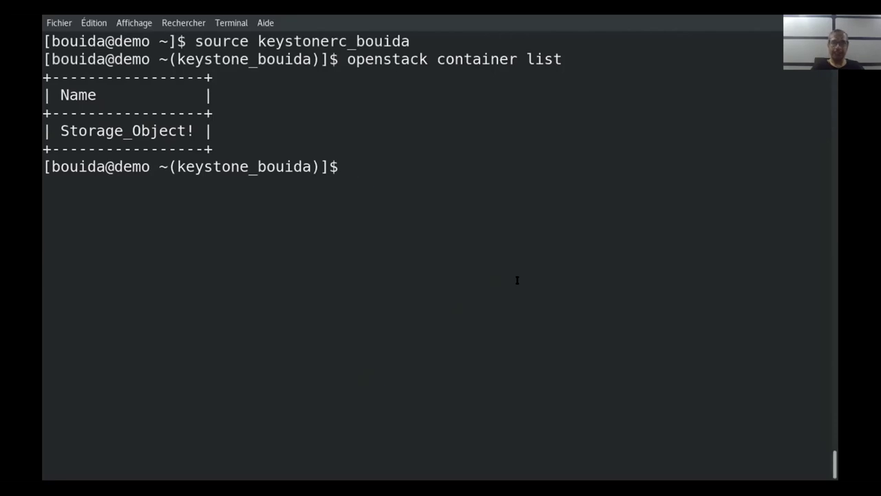
Run 'openstack object Storage_Object! list' using the pasted container name
key(Up)
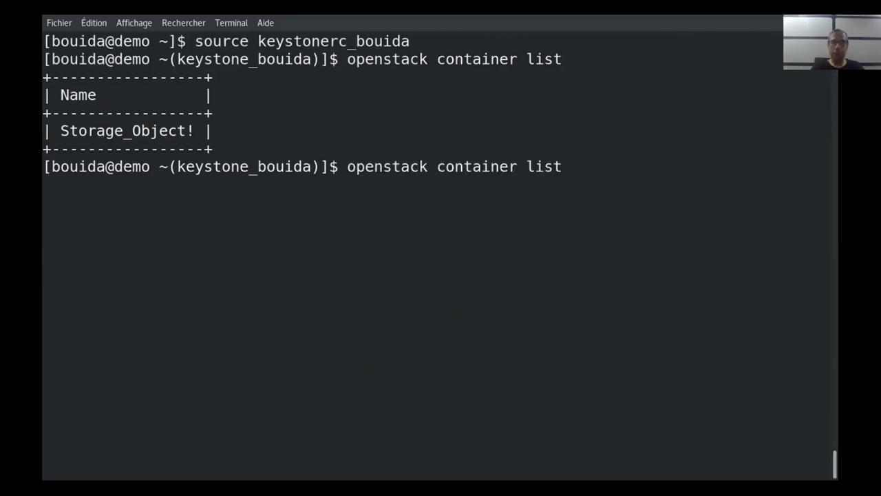
key(BackSpace)
key(BackSpace)
key(BackSpace)
key(BackSpace)
key(BackSpace)
key(BackSpace)
key(BackSpace)
key(BackSpace)
key(BackSpace)
key(BackSpace)
key(BackSpace)
key(BackSpace)
key(BackSpace)
key(BackSpace)
text(object)
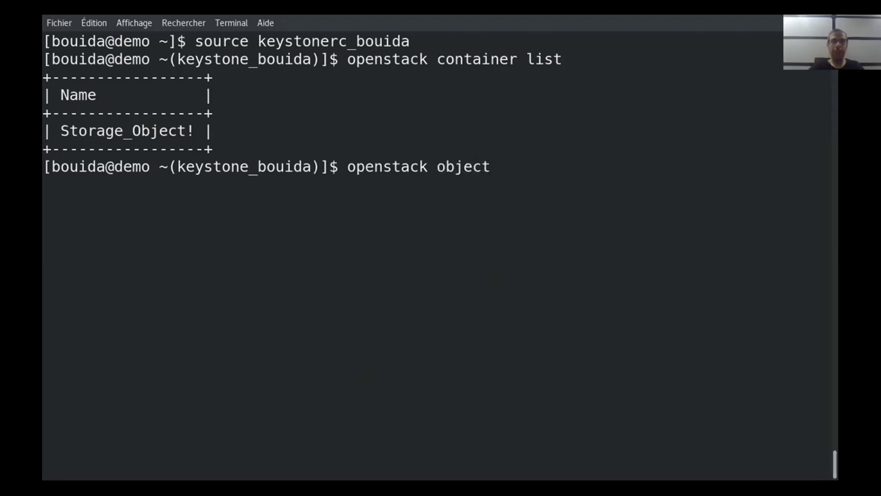
drag(59, 125, 183, 127)
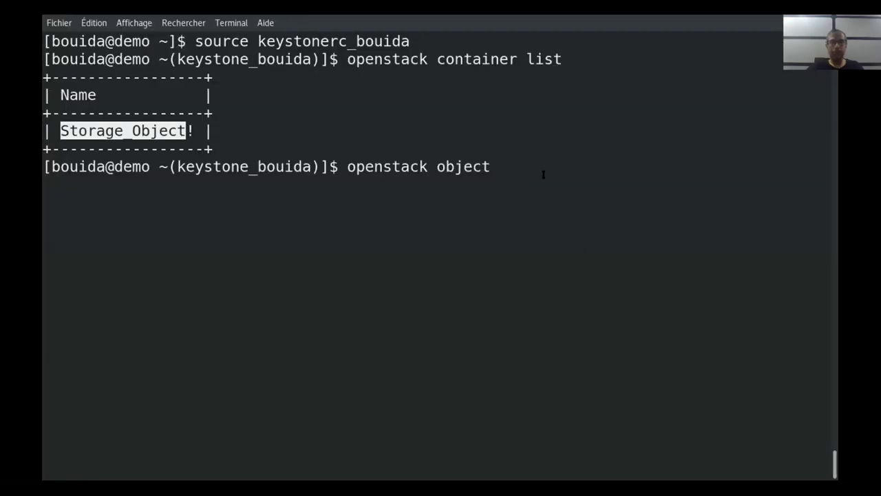
middle_click(531, 164)
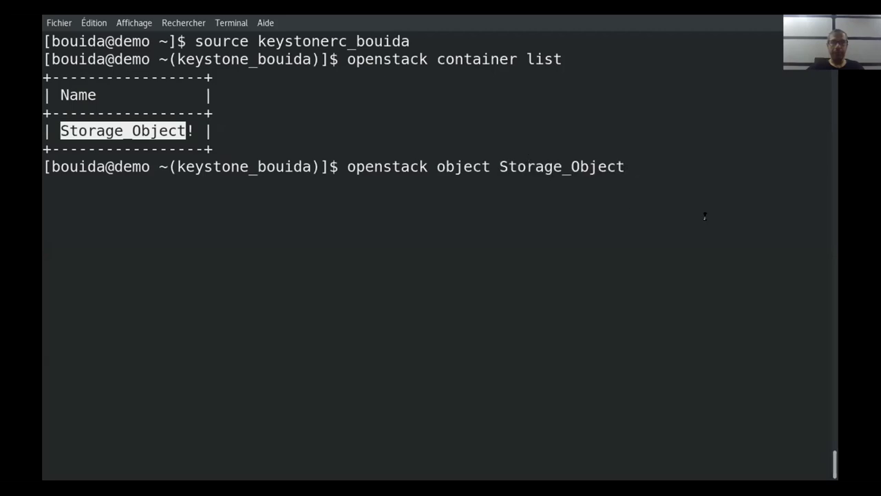
text(! list)
key(Return)
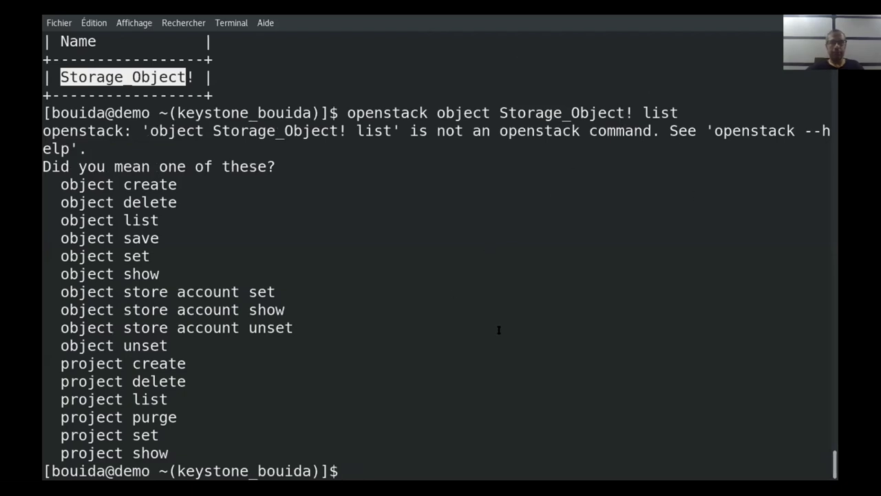
Retry the object command with the container name quoted as "Storage_Object!"
key(Up)
key(Left)
key(Left)
key(Left)
key(Left)
key(Left)
key(Left)
key(Left)
key(Right)
key(Right)
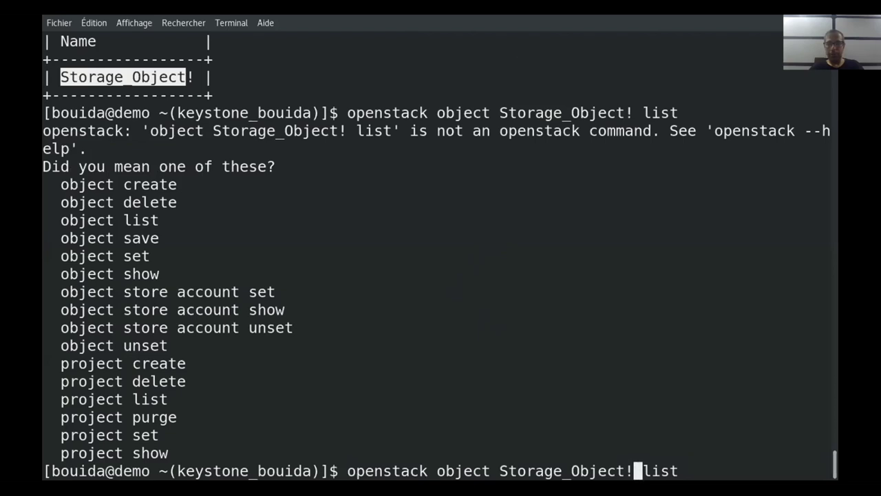
text(')
key(BackSpace)
text(")
key(Left)
key(Left)
key(Left)
key(Left)
key(Left)
key(Left)
key(Left)
key(Left)
key(Left)
key(Left)
key(Left)
key(Left)
key(Left)
key(Left)
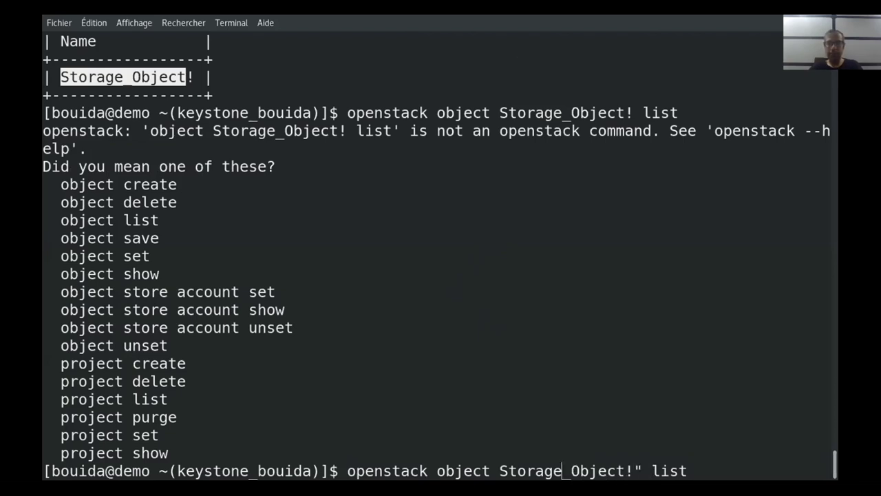
key(Left)
text(")
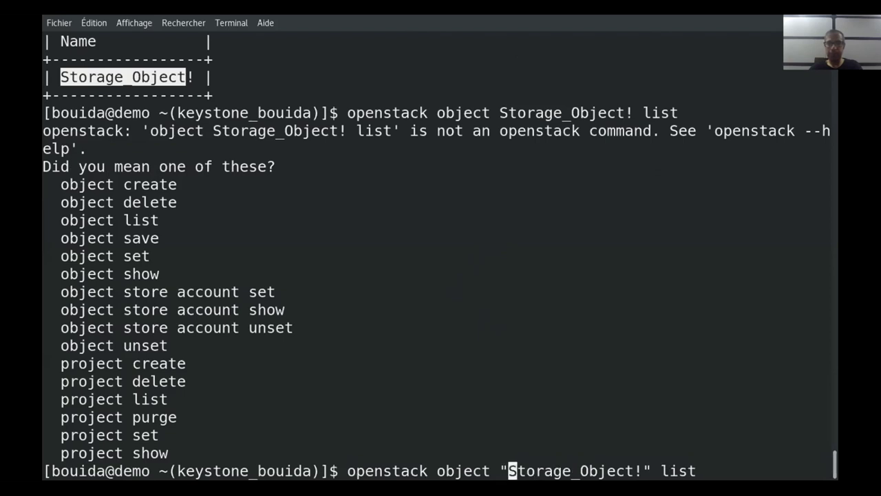
key(Return)
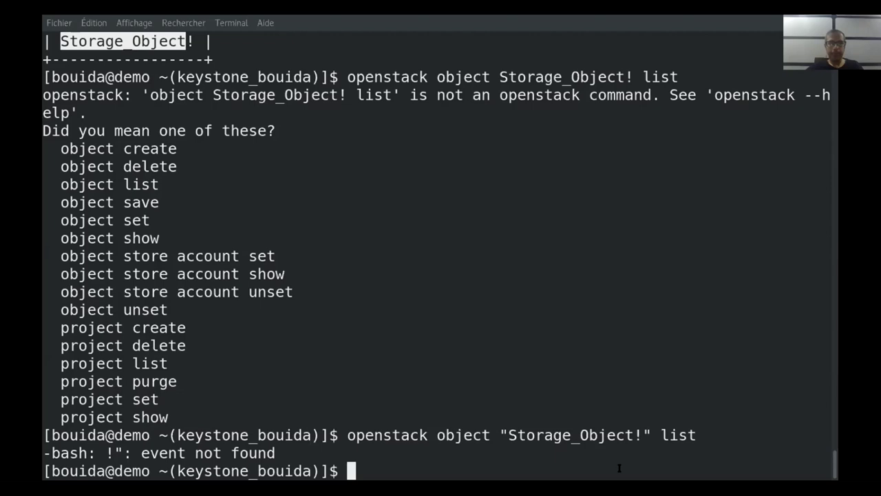
Clear the screen and re-run 'openstack container list'
key(Up)
key(Up)
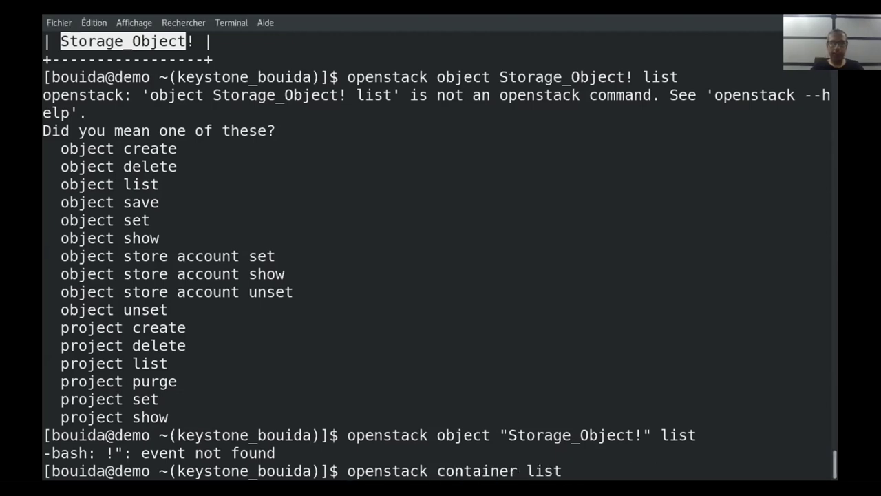
key(ctrl+l)
key(Return)
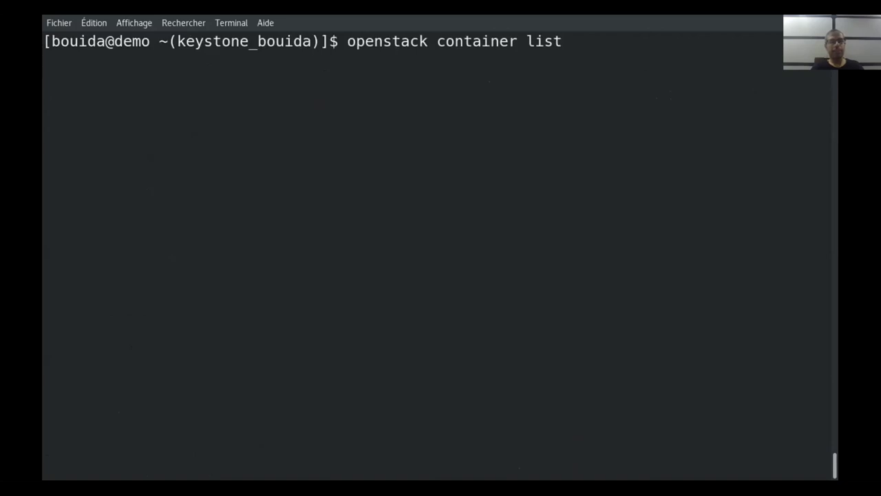
Retry the object command with the name 'Storage_Object' without the exclamation mark
key(Up)
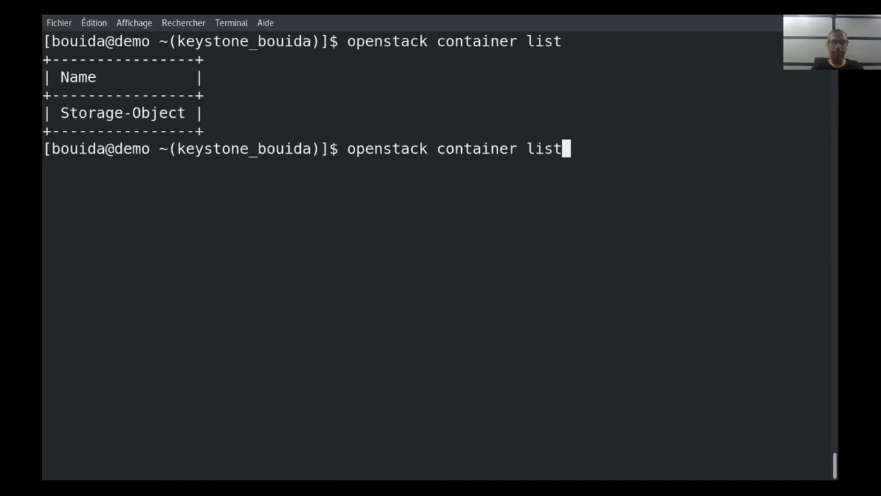
key(Up)
key(Left)
key(Left)
key(Left)
key(Left)
key(Left)
key(BackSpace)
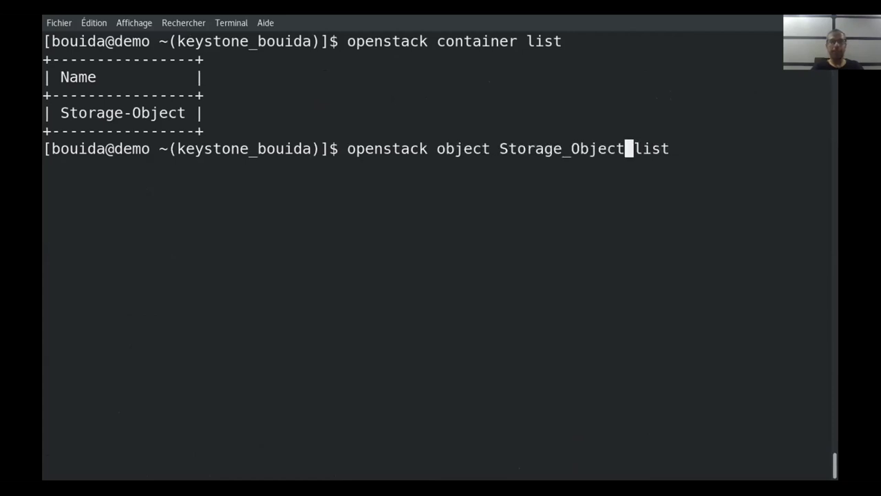
key(Return)
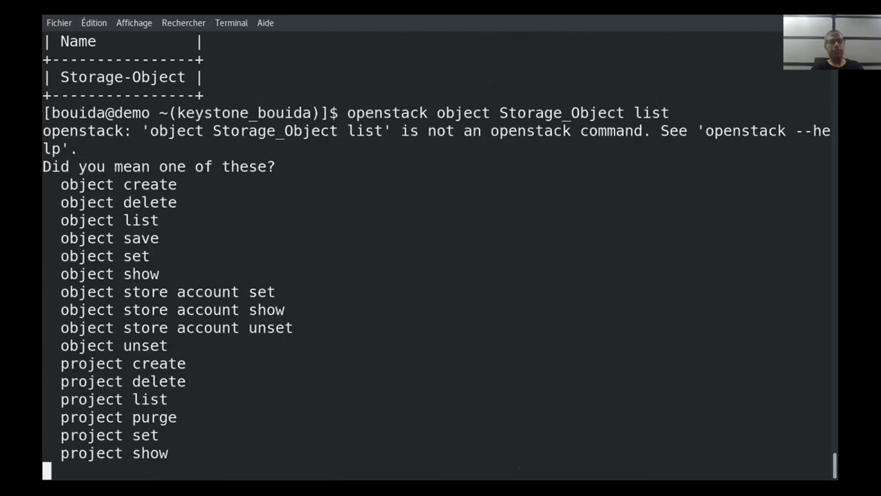
Run 'openstack object list Storage_Object', which returns HTTP 404 Not Found
key(Up)
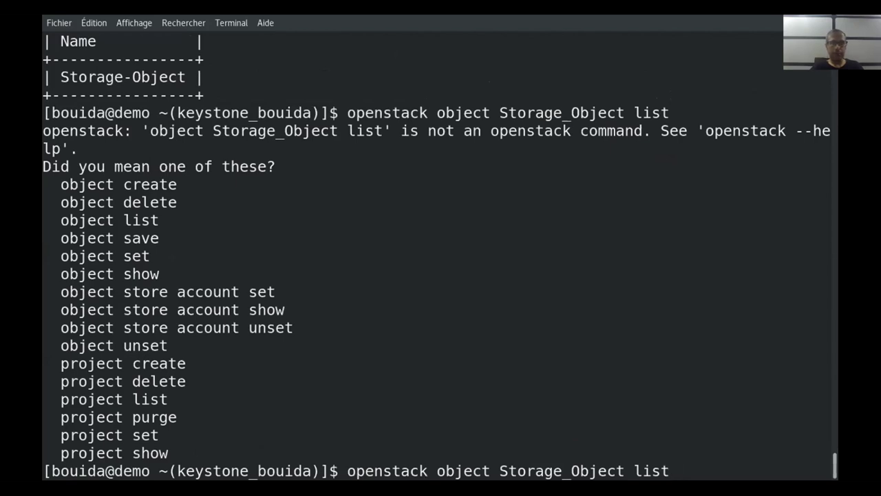
key(BackSpace)
key(BackSpace)
key(BackSpace)
key(BackSpace)
key(Left)
key(Left)
key(Left)
key(Left)
key(Left)
key(Left)
key(Left)
key(Left)
key(Left)
key(Left)
key(Left)
key(Left)
key(Left)
key(Left)
key(Left)
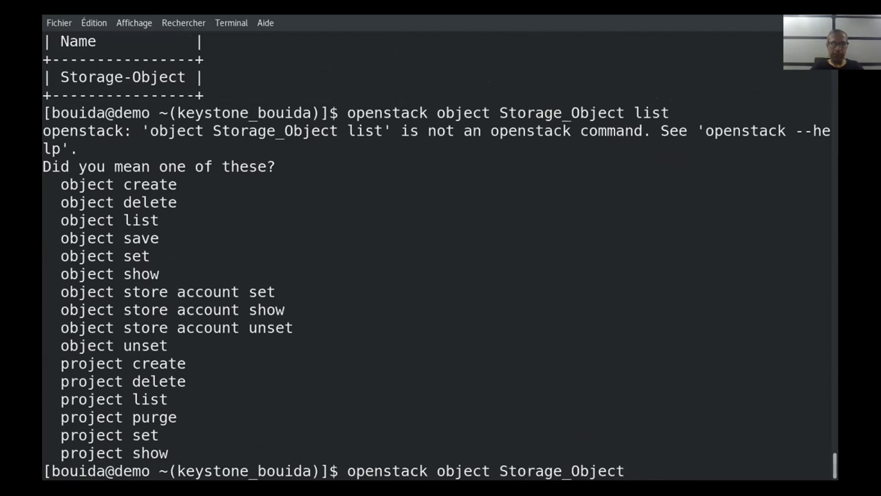
text(list)
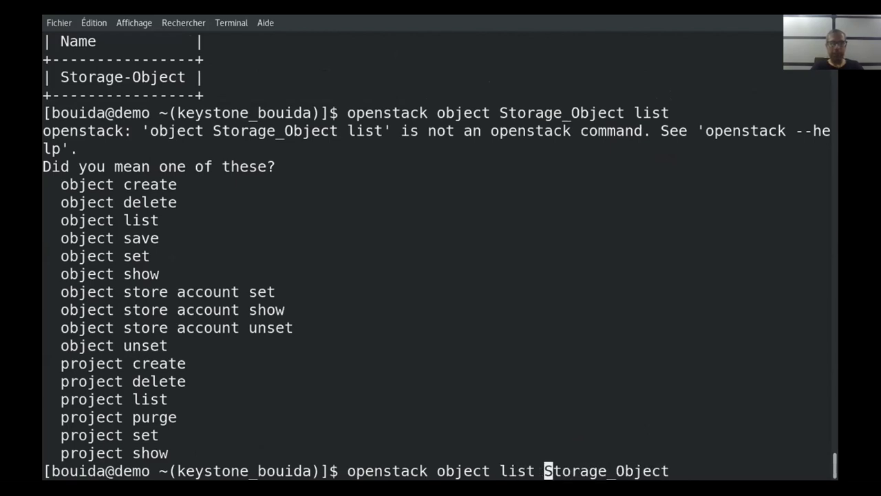
key(ctrl+l)
key(Return)
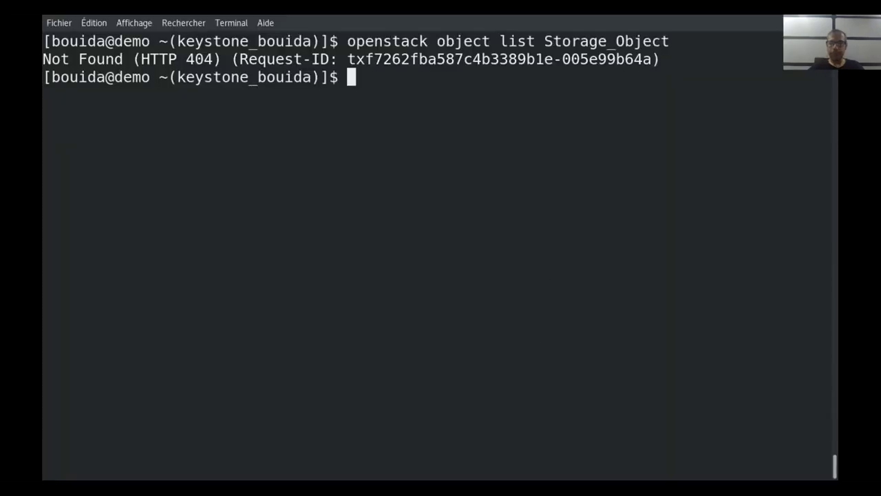
Re-run 'openstack object list Storage_Object', again getting 404, and begin a 'swift list' command
key(Up)
key(Return)
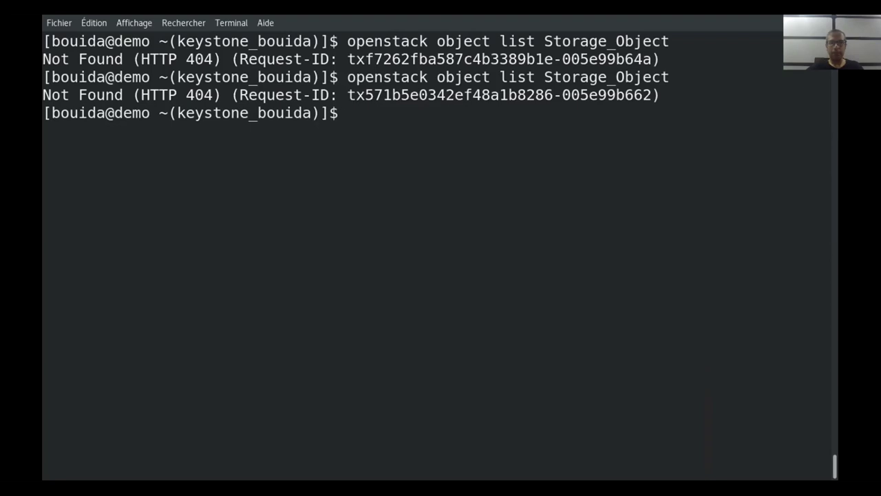
key(Up)
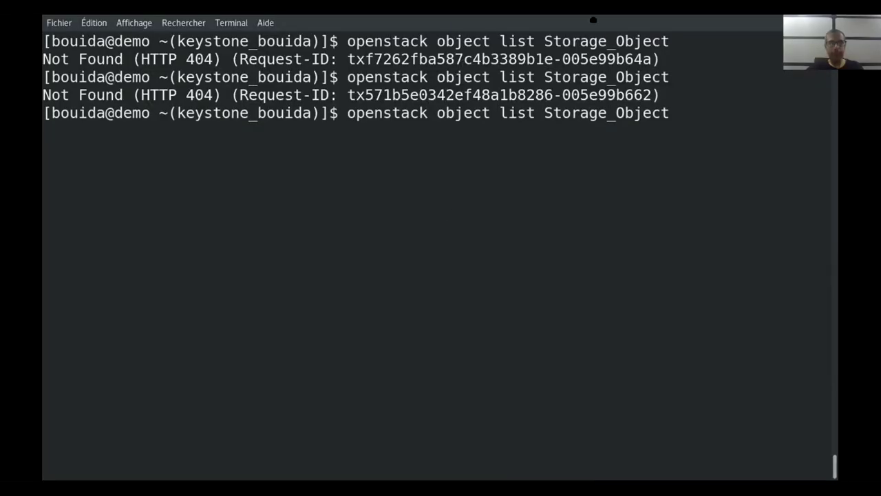
key(BackSpace)
key(BackSpace)
key(BackSpace)
key(BackSpace)
key(BackSpace)
key(BackSpace)
key(BackSpace)
key(BackSpace)
key(BackSpace)
key(BackSpace)
key(BackSpace)
key(BackSpace)
key(BackSpace)
key(BackSpace)
key(BackSpace)
key(BackSpace)
key(BackSpace)
key(BackSpace)
key(BackSpace)
key(BackSpace)
key(BackSpace)
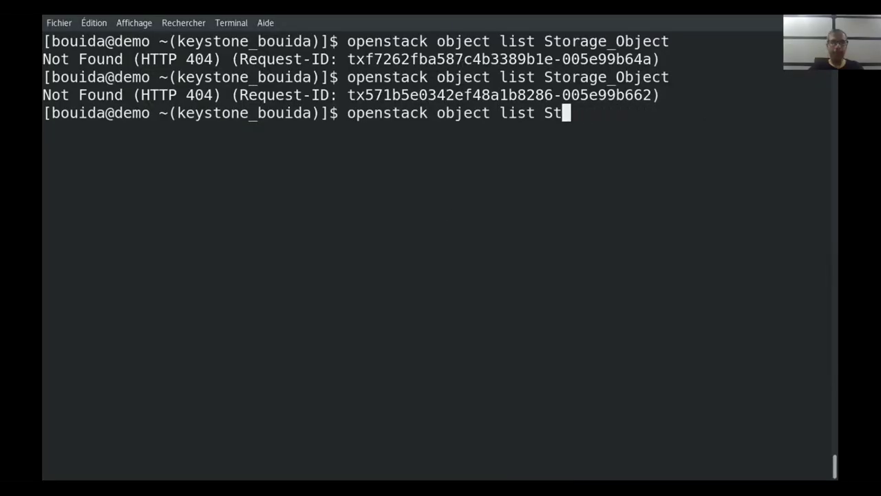
text(sw)
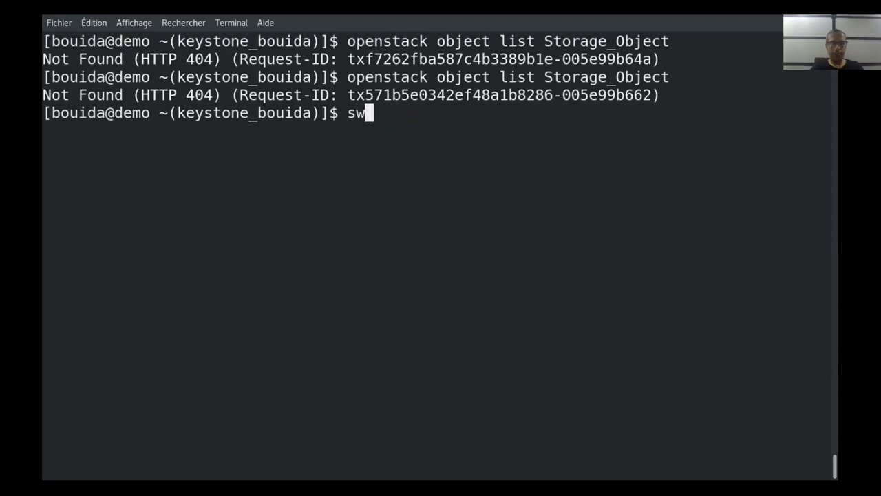
text(ift list)
Run the swift list command, then try 'swift object list Storage_Object'
key(Return)
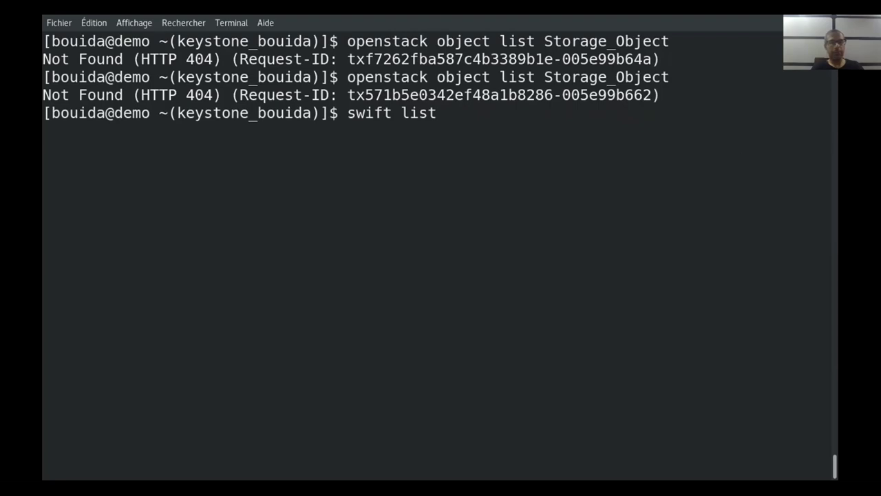
key(Up)
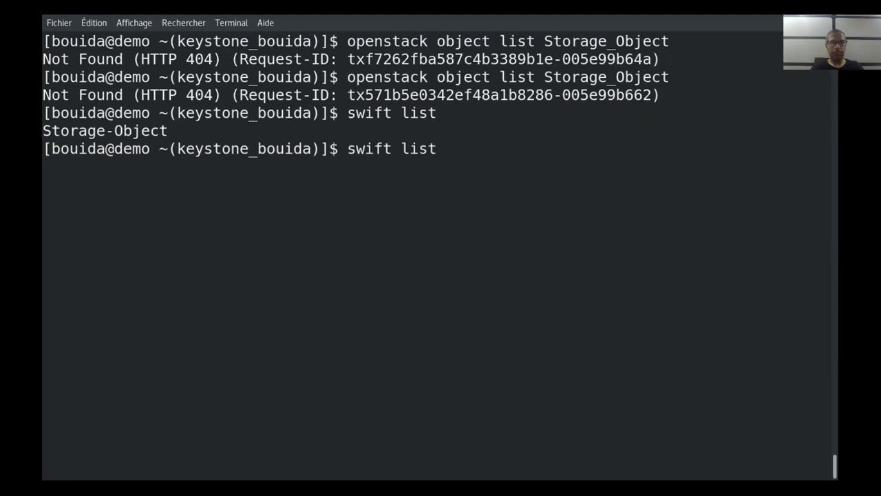
key(BackSpace)
key(BackSpace)
key(BackSpace)
key(BackSpace)
key(Tab)
key(Tab)
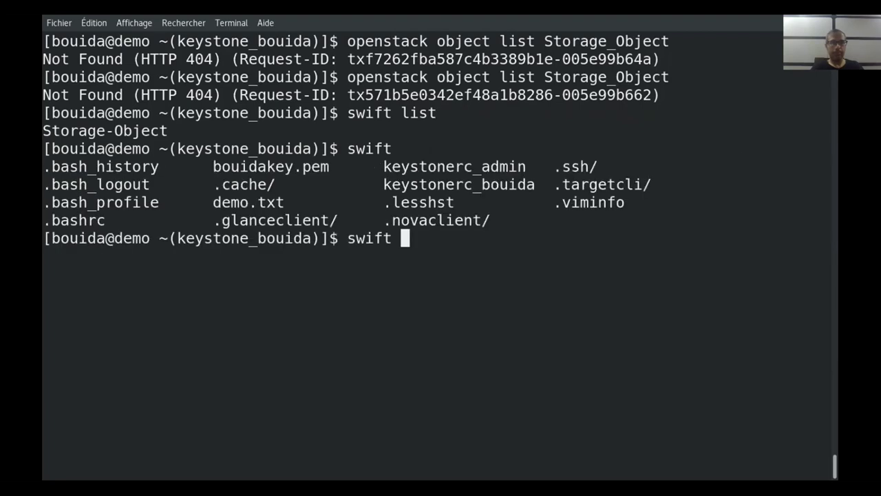
text(object list)
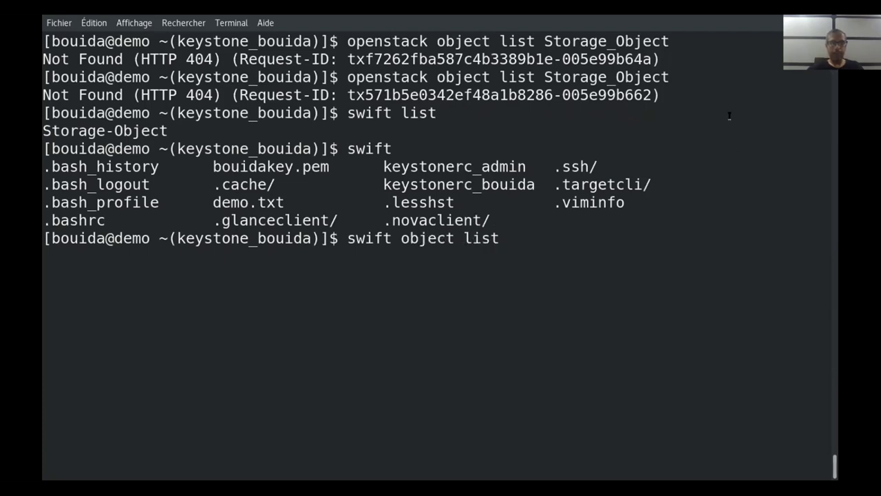
drag(536, 36, 670, 38)
middle_click(601, 199)
key(Return)
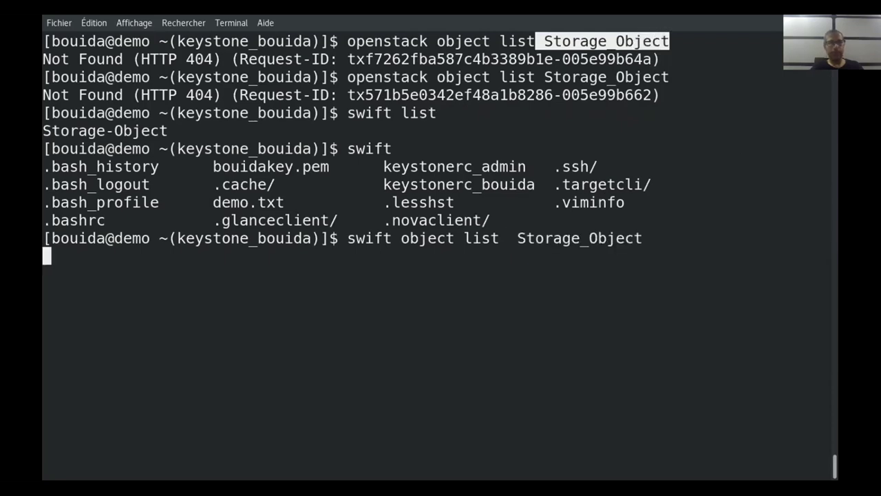
Correct it to 'swift list Storage_Object', which reports the container not found
key(Up)
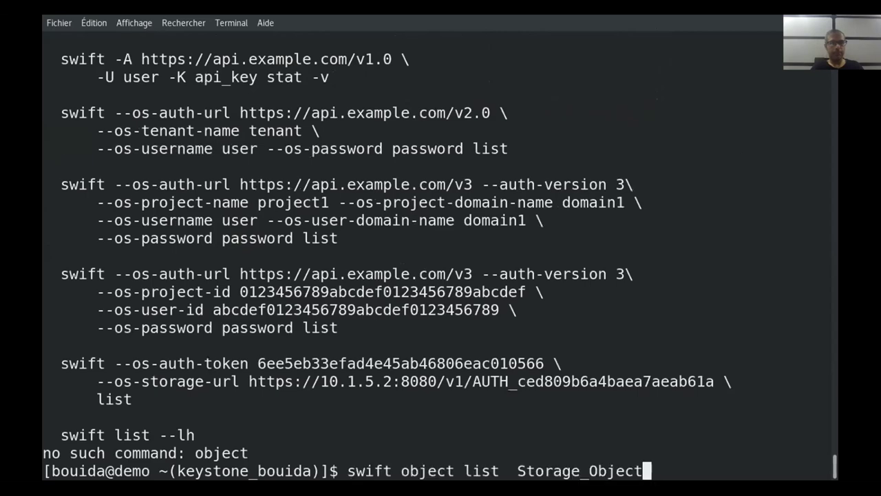
scroll(613, 235, up, 2)
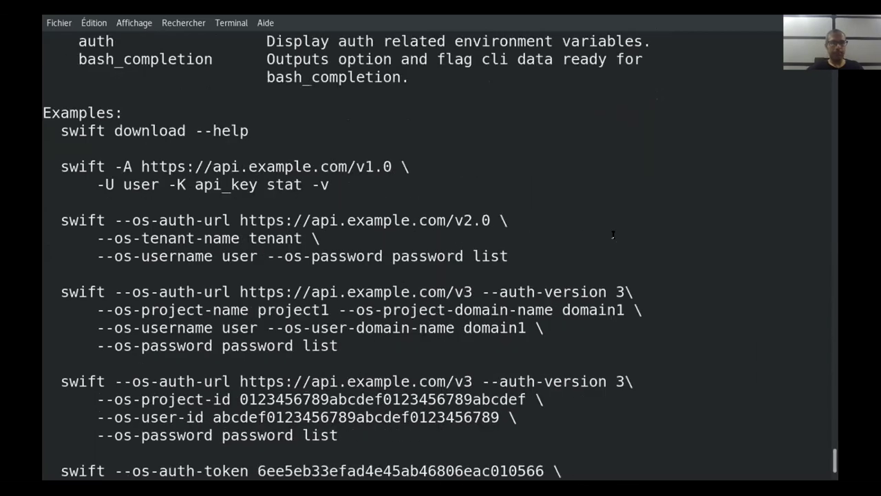
scroll(613, 235, up, 3)
scroll(612, 234, up, 3)
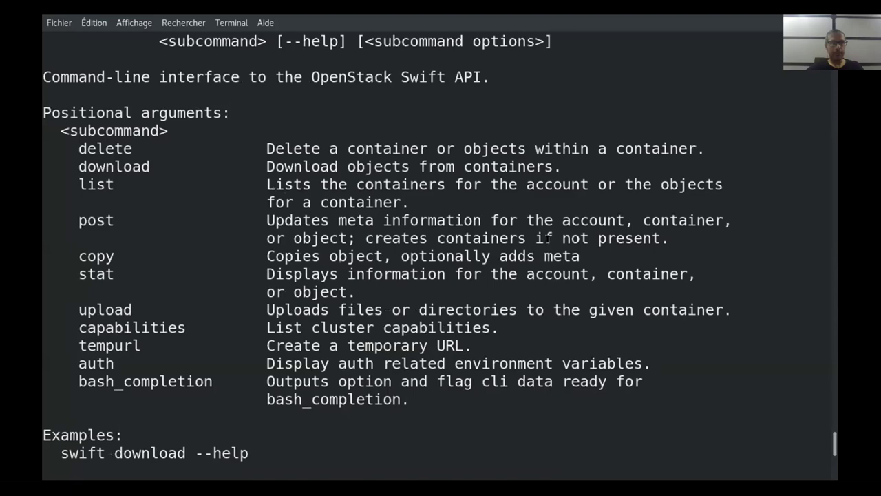
scroll(549, 237, down, 8)
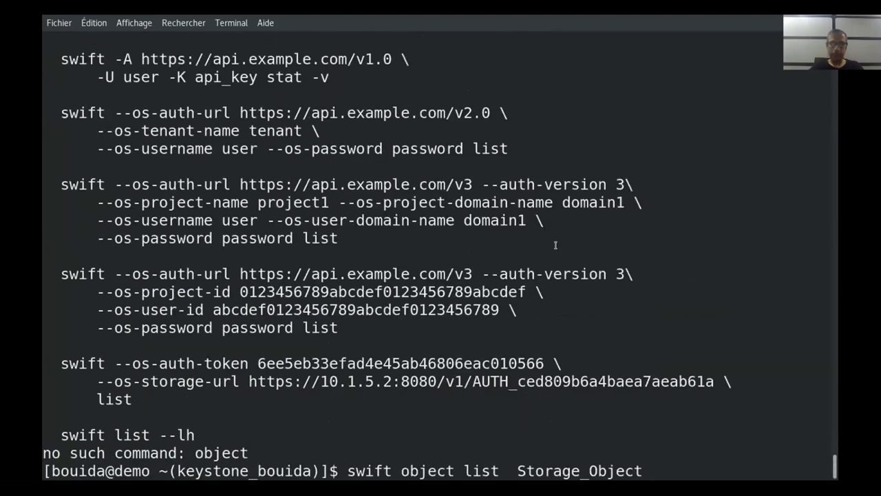
key(Left)
key(Left)
key(Left)
key(Left)
key(Left)
key(Left)
key(Left)
key(Left)
key(Left)
key(Left)
key(Left)
key(Left)
key(Left)
key(Left)
key(Left)
key(Left)
key(Left)
key(Left)
key(Left)
key(Left)
key(BackSpace)
key(BackSpace)
key(BackSpace)
key(BackSpace)
key(BackSpace)
key(BackSpace)
key(BackSpace)
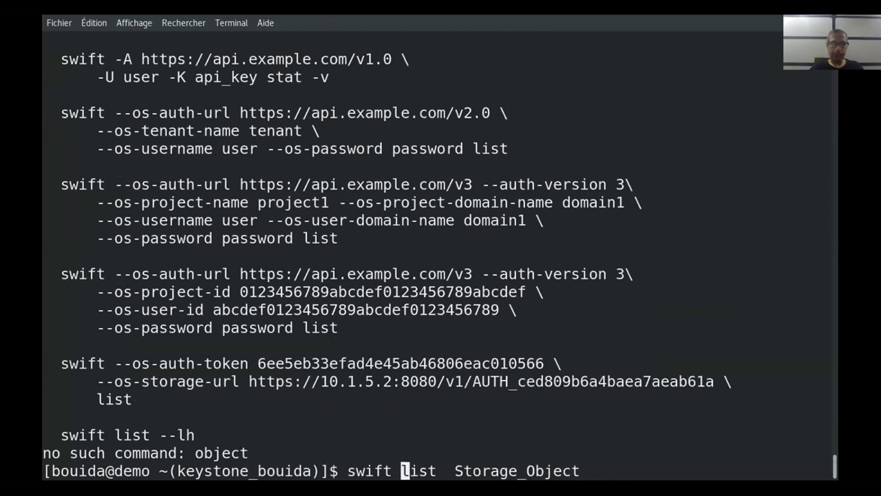
key(ctrl+l)
key(Return)
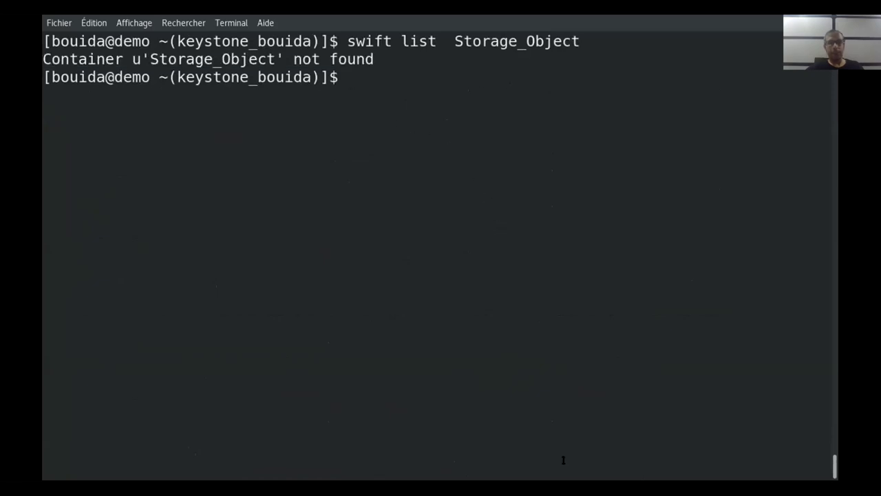
Run 'swift list' to find Storage-Object, then 'swift list Storage-Object' showing Linux_CMS_Short.pdf
key(Up)
key(BackSpace)
key(BackSpace)
key(BackSpace)
key(BackSpace)
key(BackSpace)
key(BackSpace)
key(BackSpace)
key(BackSpace)
key(BackSpace)
key(BackSpace)
key(BackSpace)
key(BackSpace)
key(BackSpace)
key(BackSpace)
key(BackSpace)
key(BackSpace)
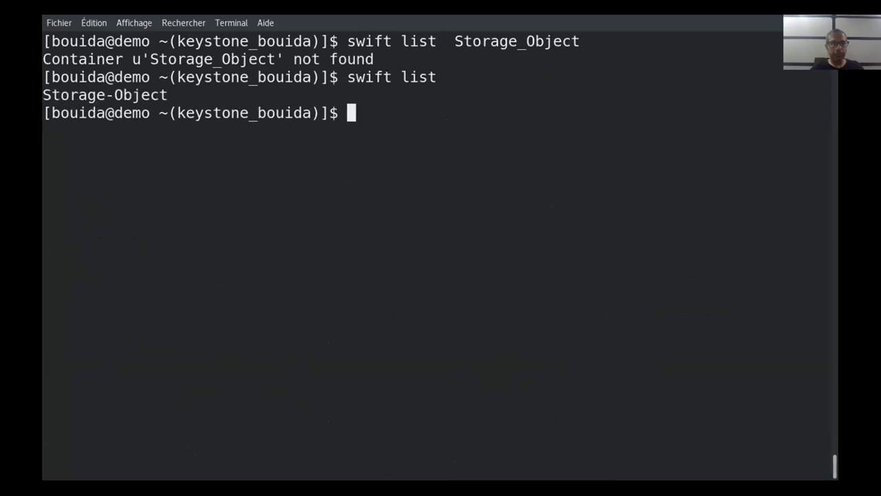
key(Up)
key(BackSpace)
key(BackSpace)
key(BackSpace)
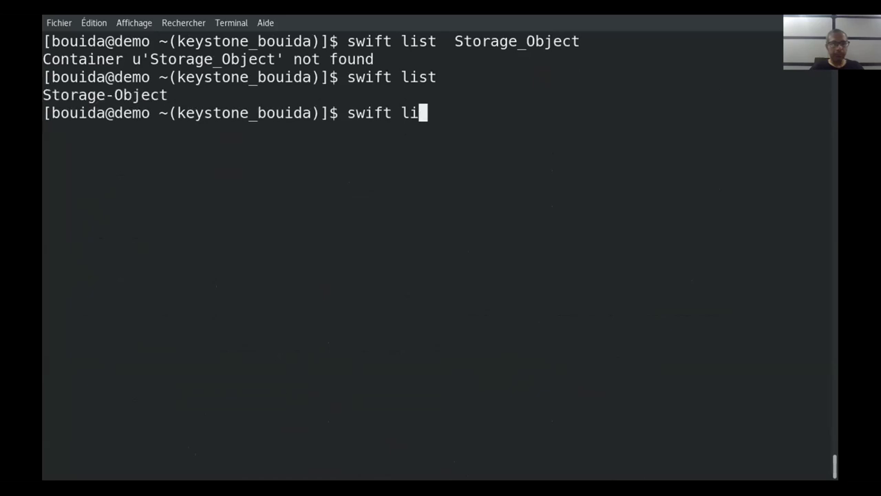
key(BackSpace)
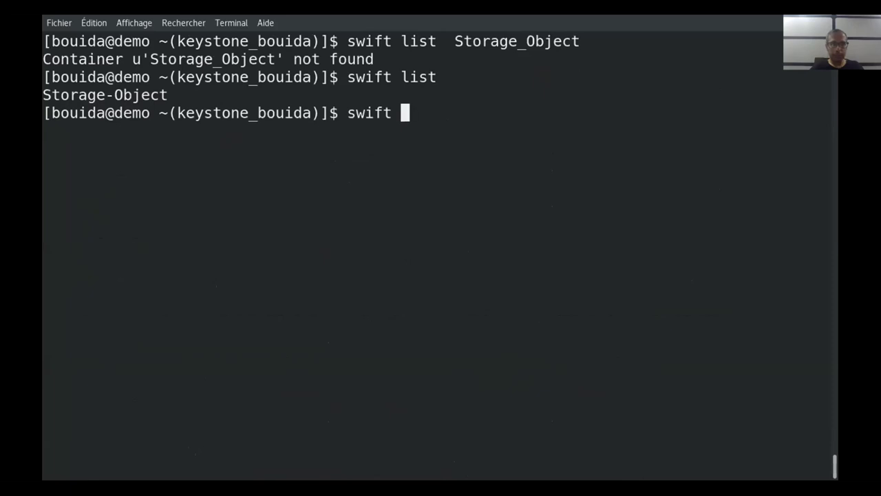
text(list)
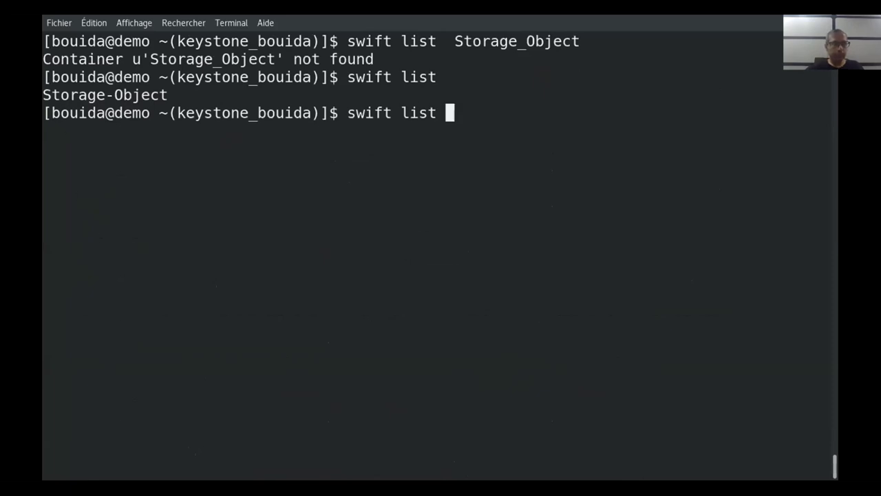
drag(45, 90, 323, 90)
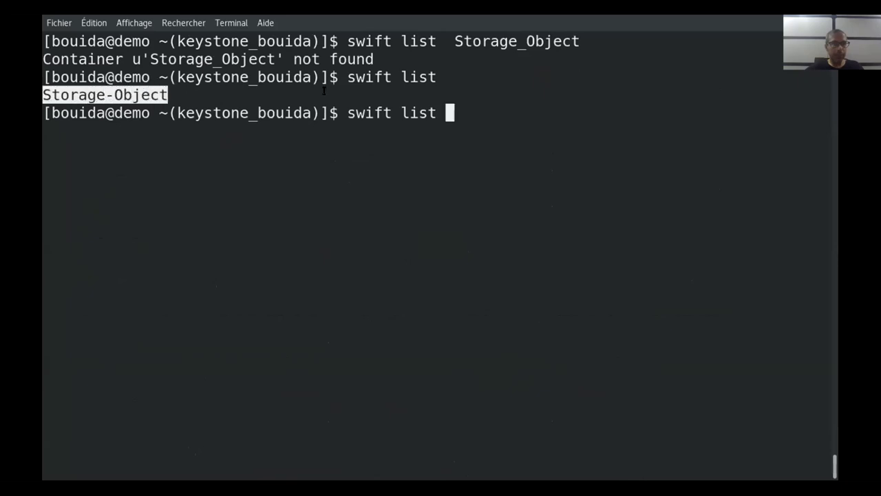
middle_click(481, 104)
key(Return)
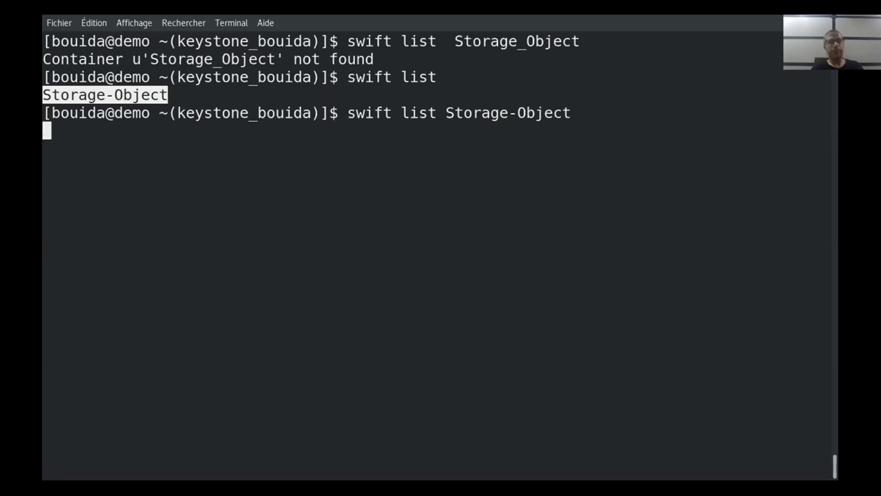
Recall 'openstack object list' from history and change the container name to Storage-Object
key(Up)
key(Down)
key(Up)
key(Up)
key(Up)
key(Up)
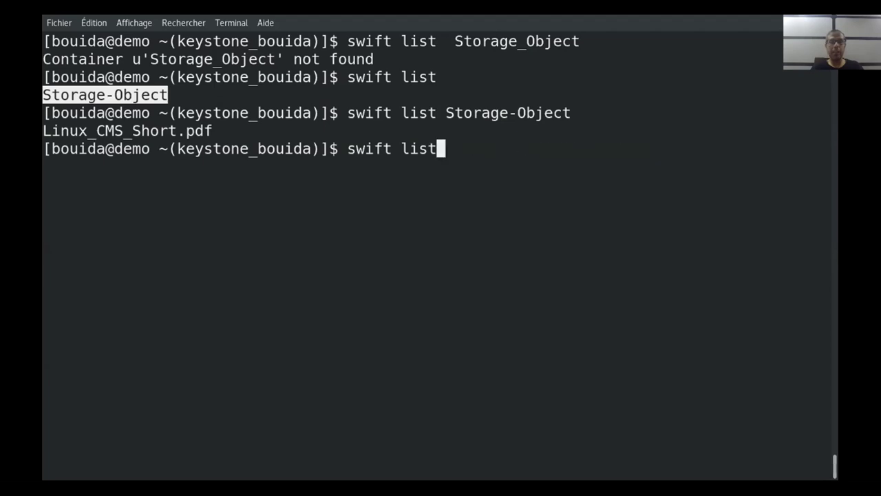
key(Up)
key(Left)
key(Left)
key(Left)
key(Left)
key(Left)
key(Left)
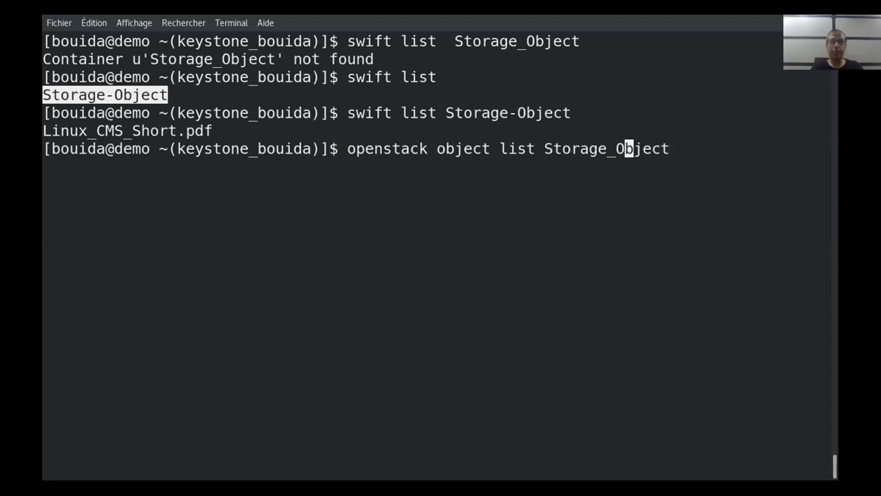
key(BackSpace)
text(-)
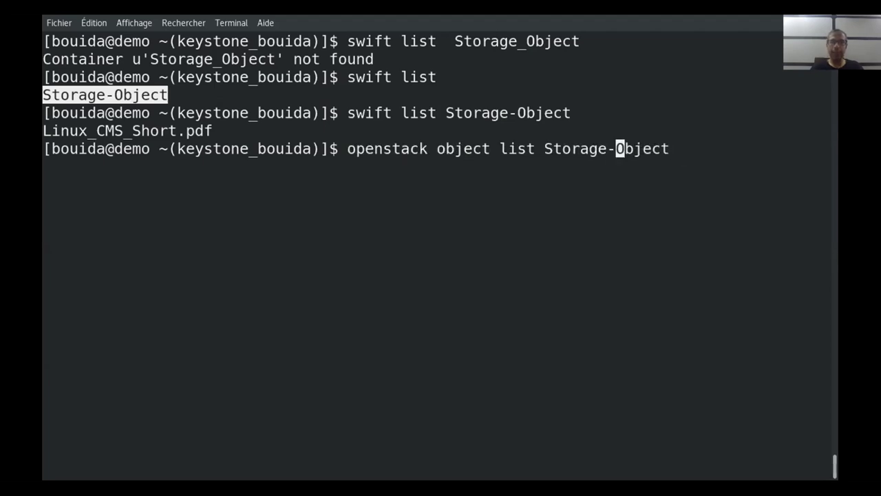
key(Return)
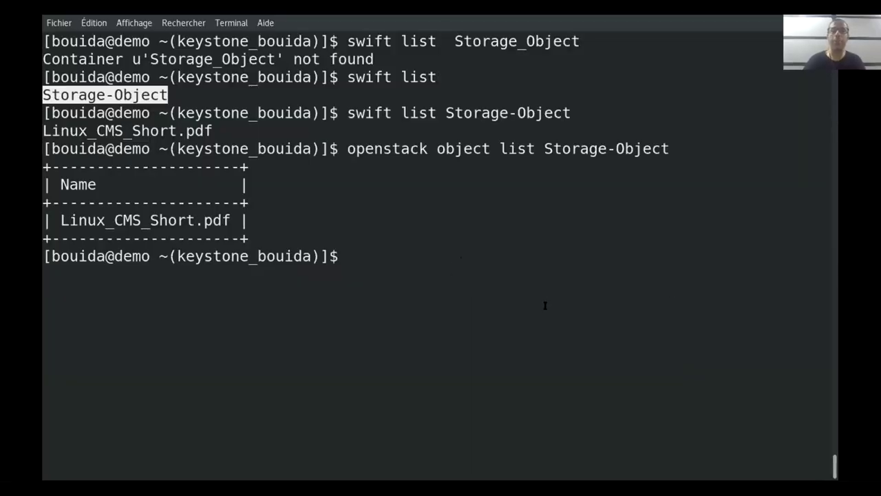
Run 'openstack object delete' with Linux_CMS_Short.pdf and Storage-Object pasted in; it fails
text(opens)
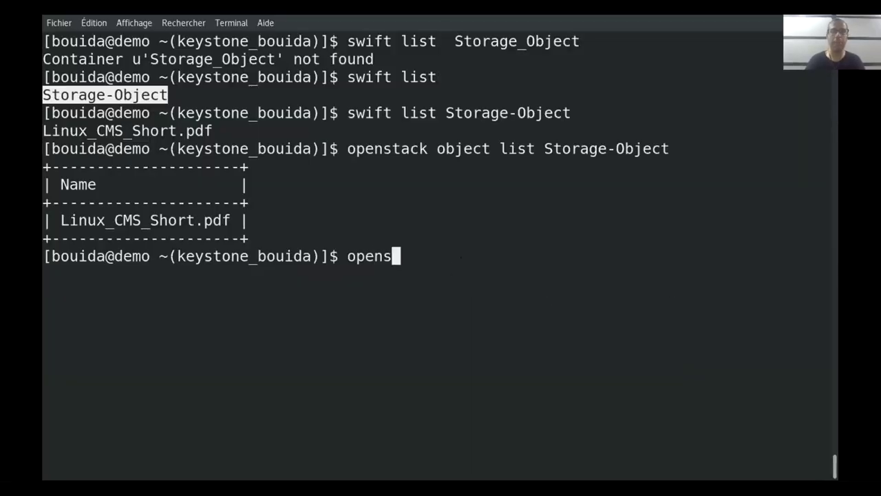
text(tack )
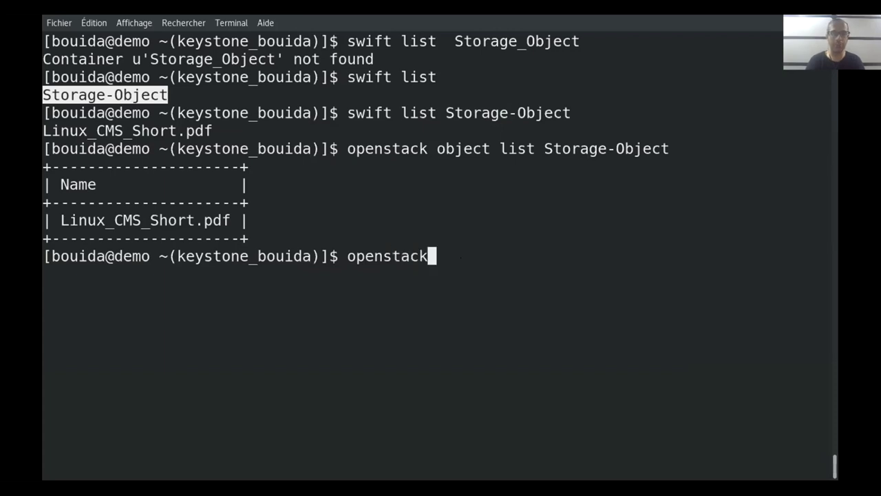
text(obje)
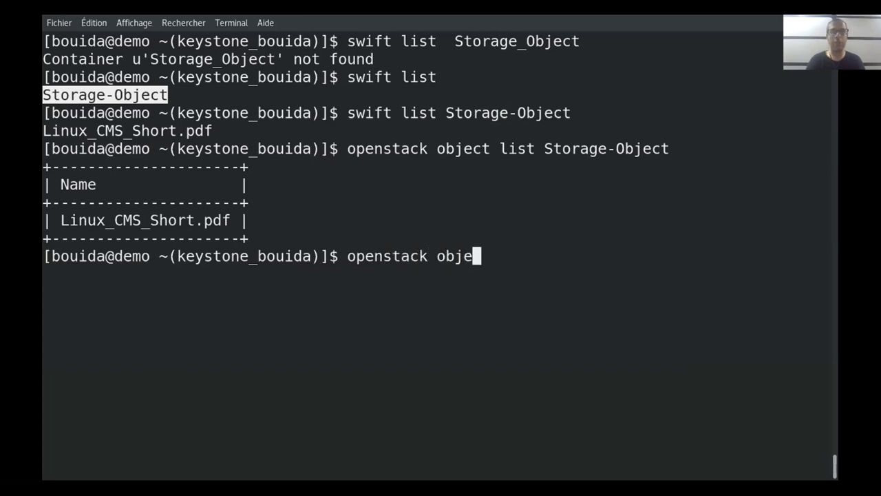
text(ct)
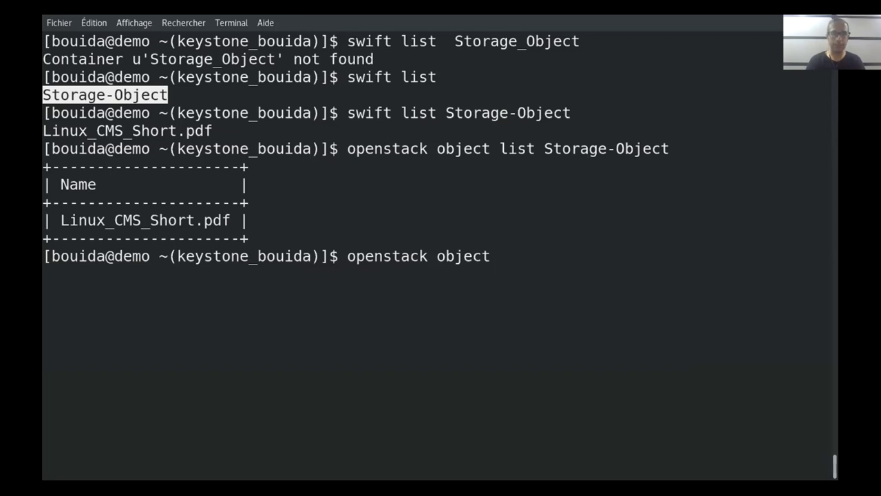
text(deledelete)
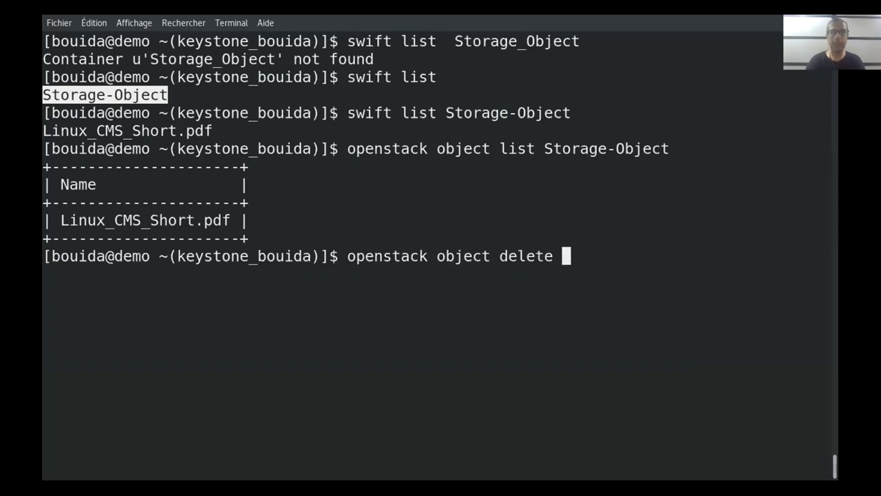
drag(231, 220, 61, 220)
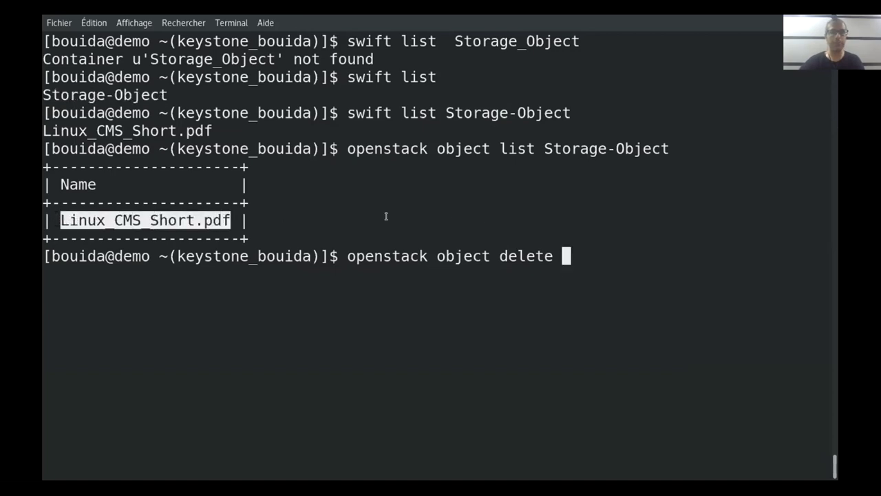
middle_click(612, 229)
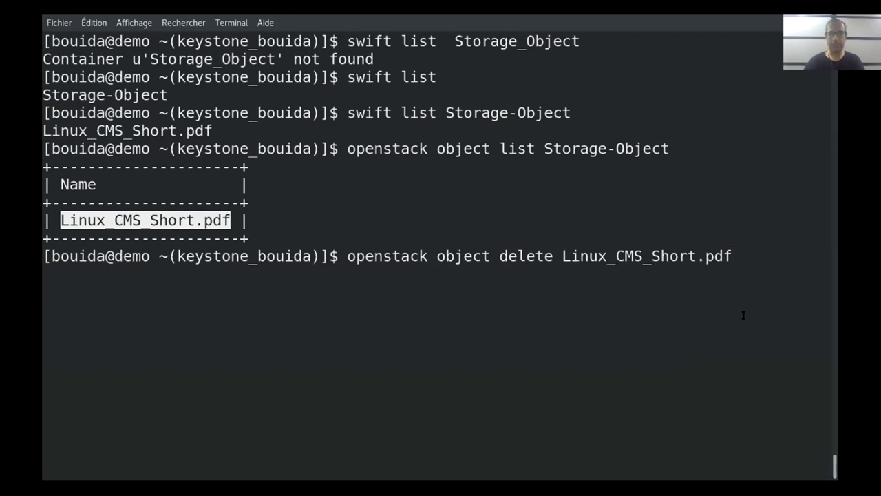
drag(544, 146, 663, 140)
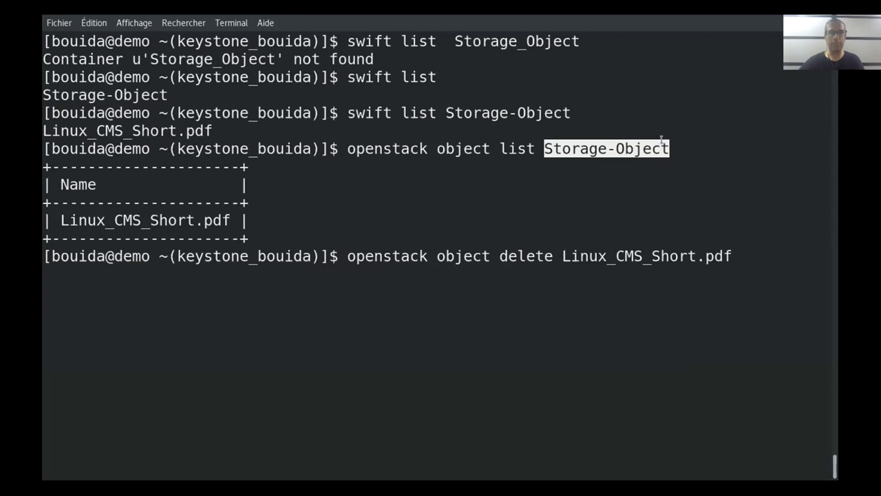
middle_click(768, 217)
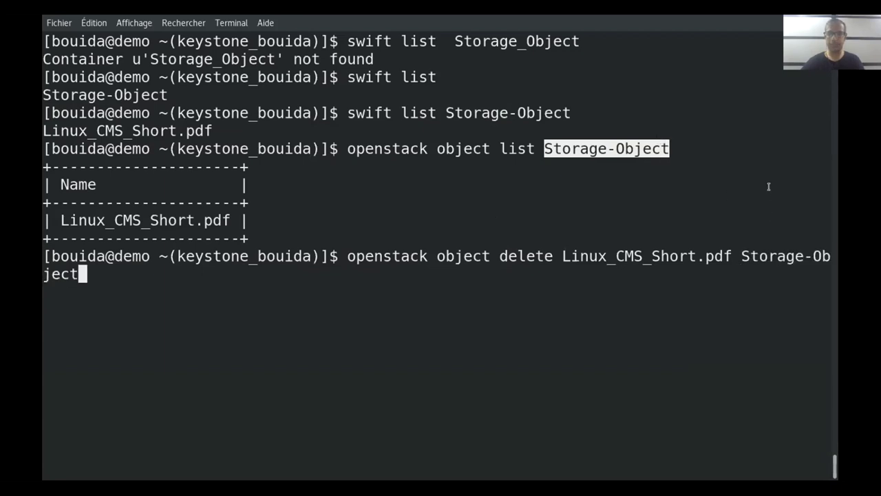
key(Return)
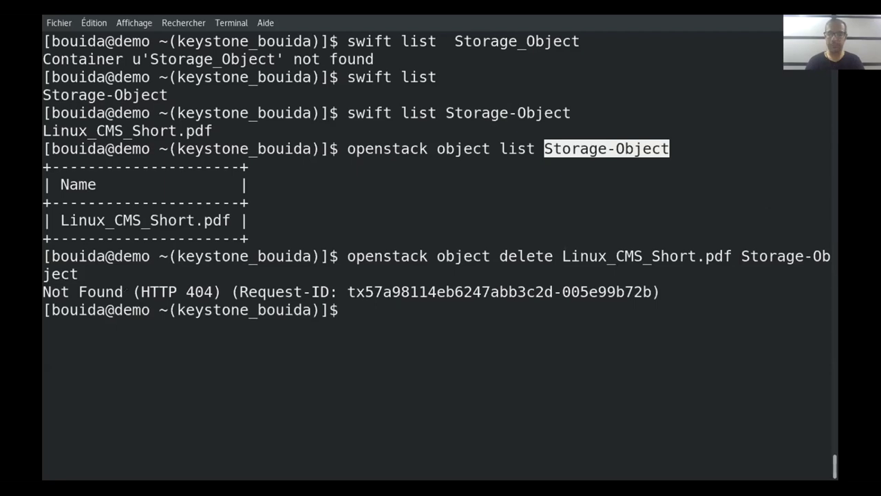
Clear the screen and retry the delete with only Linux_CMS_Short.pdf as the argument
key(ctrl+l)
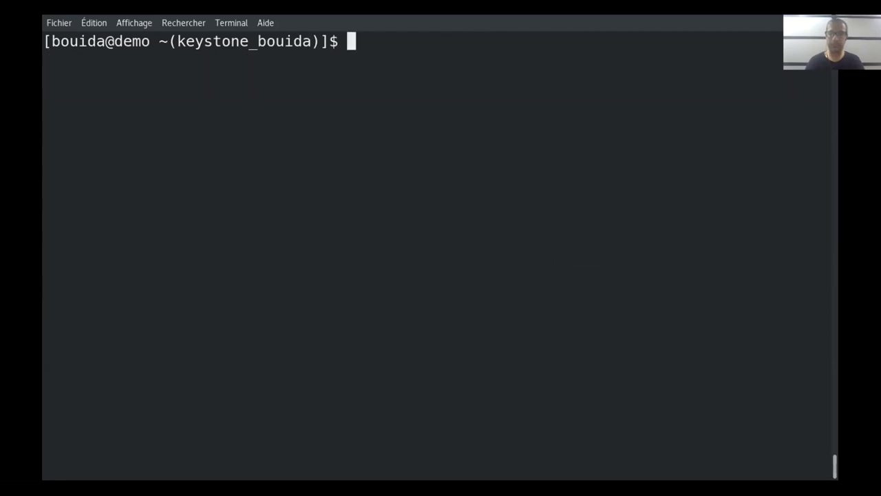
key(Up)
key(Left)
key(Left)
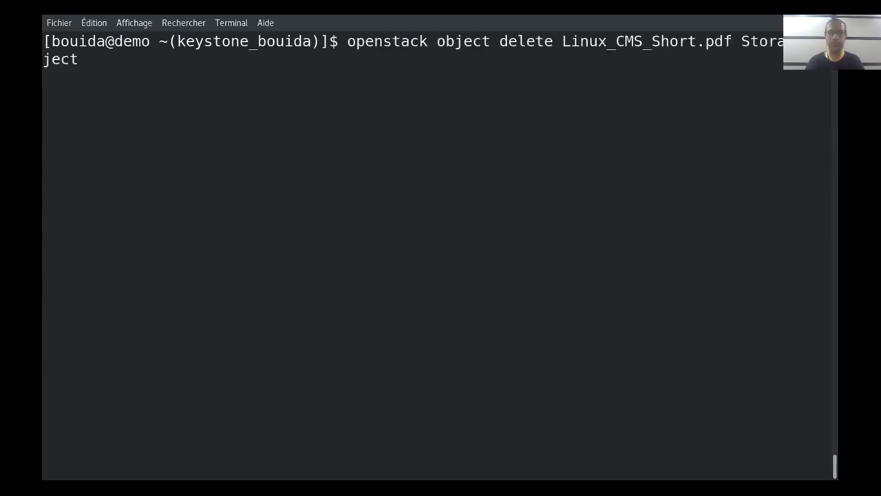
key(Right)
key(BackSpace)
key(BackSpace)
key(BackSpace)
key(BackSpace)
key(BackSpace)
key(BackSpace)
key(BackSpace)
key(BackSpace)
key(BackSpace)
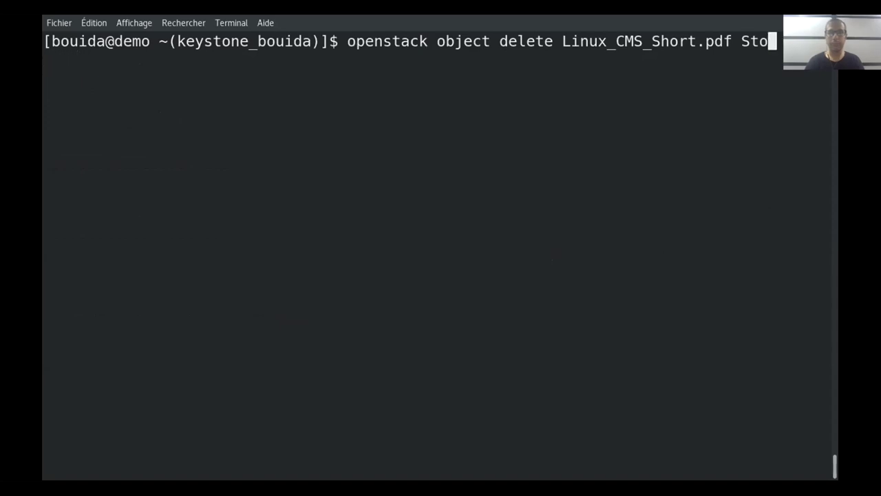
key(Return)
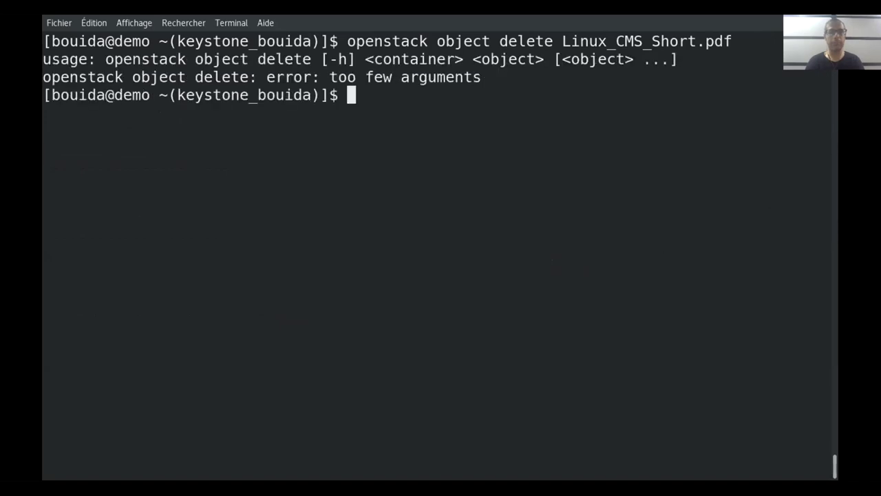
Delete Linux_CMS_Short.pdf from Storage-Object by inserting the container name before the object name
key(Up)
key(Left)
key(Left)
key(Left)
key(Left)
key(Left)
key(Left)
key(Left)
key(Left)
key(Left)
key(Left)
key(Left)
key(Left)
key(Left)
key(Left)
key(Left)
key(Left)
key(Left)
key(Left)
key(Left)
key(Left)
key(Left)
key(Left)
key(Left)
key(Right)
key(Right)
key(Right)
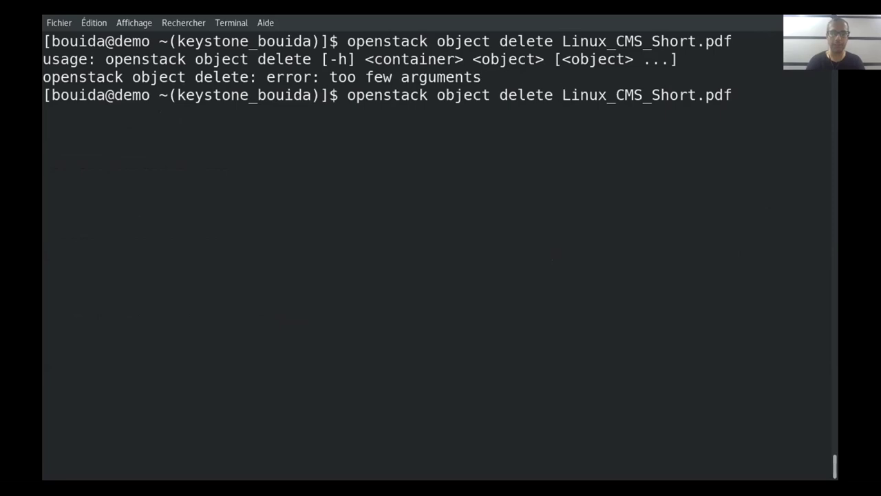
text(Storage-)
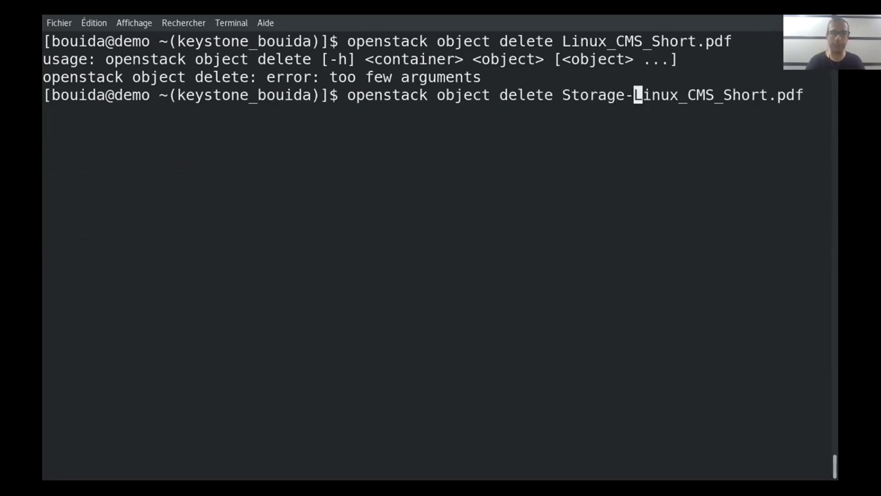
text(Object)
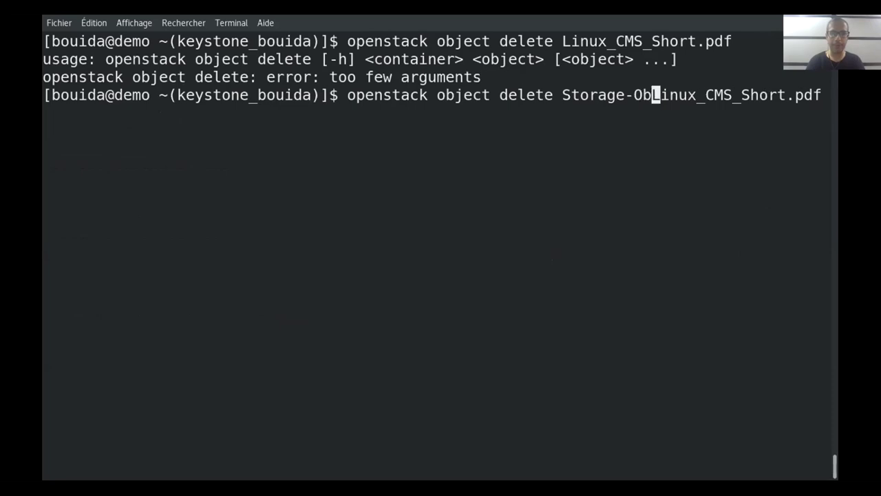
key(Return)
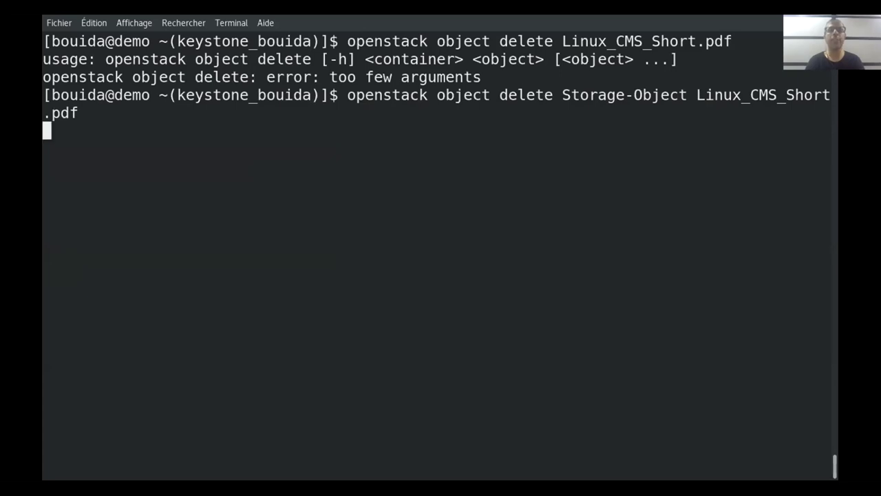
Rerun 'openstack object list Storage-Object' to confirm it now lists nothing
key(Up)
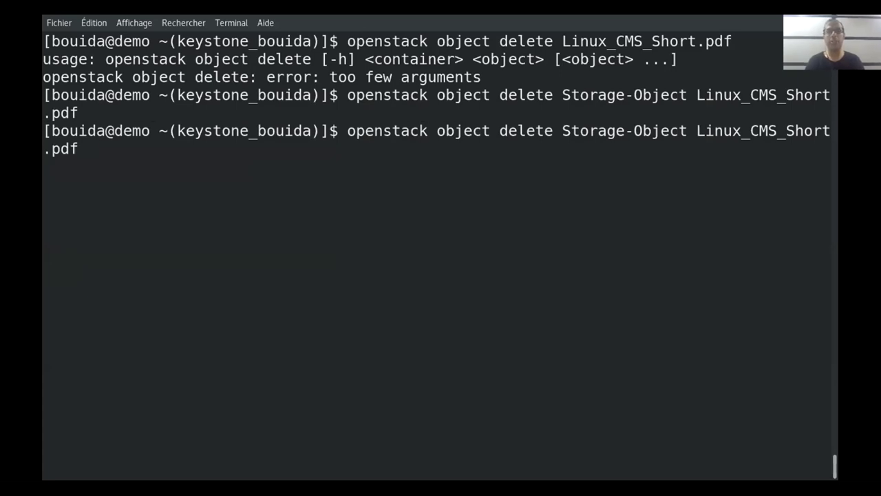
key(Up)
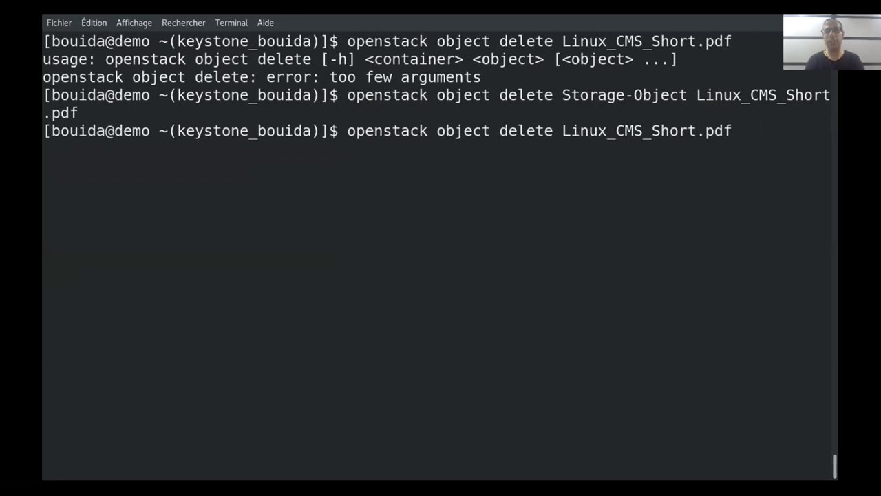
key(Up)
key(Up)
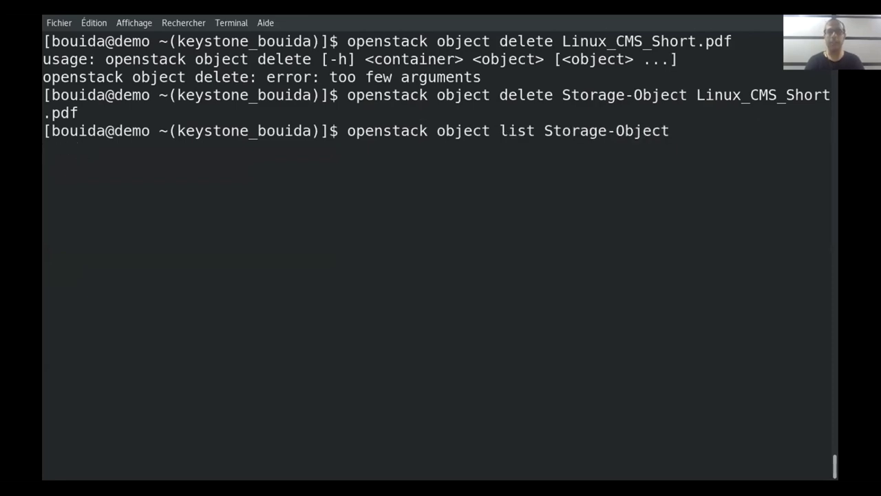
key(Return)
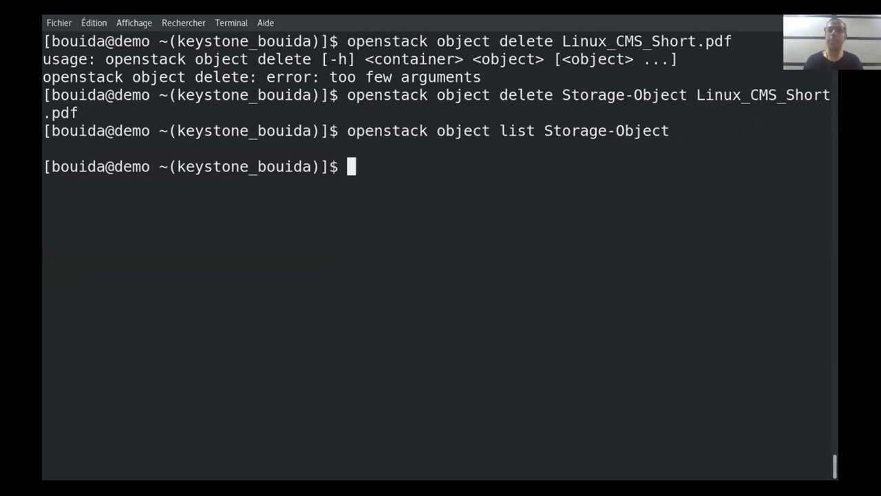
Run 'openstack object create Storage-Object folder1', which fails with Errno 2 (no such file)
key(Up)
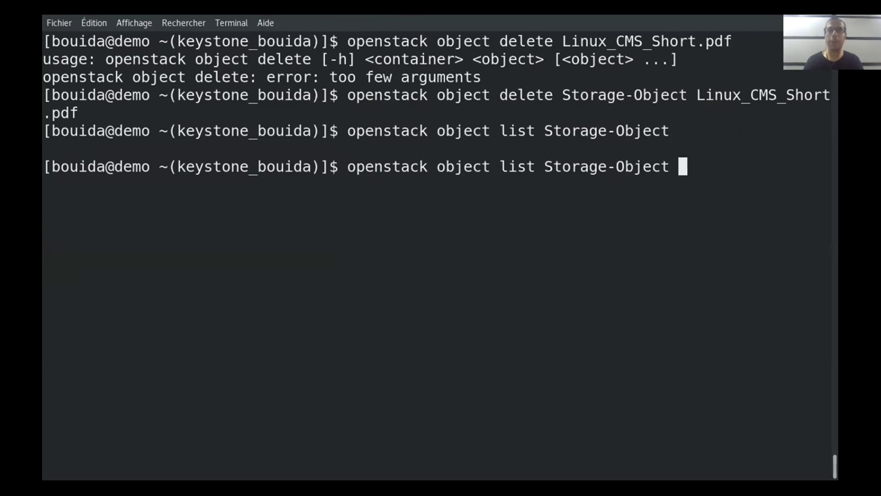
key(Left)
key(Left)
key(Left)
key(Left)
key(Left)
key(Left)
key(Left)
key(Left)
key(Left)
key(Left)
key(Left)
key(Left)
key(Left)
key(Left)
key(Left)
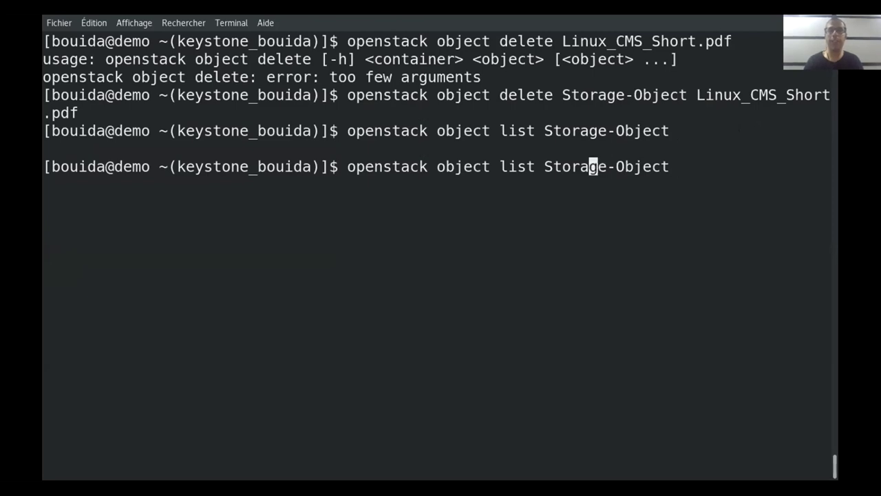
key(BackSpace)
key(BackSpace)
key(BackSpace)
key(BackSpace)
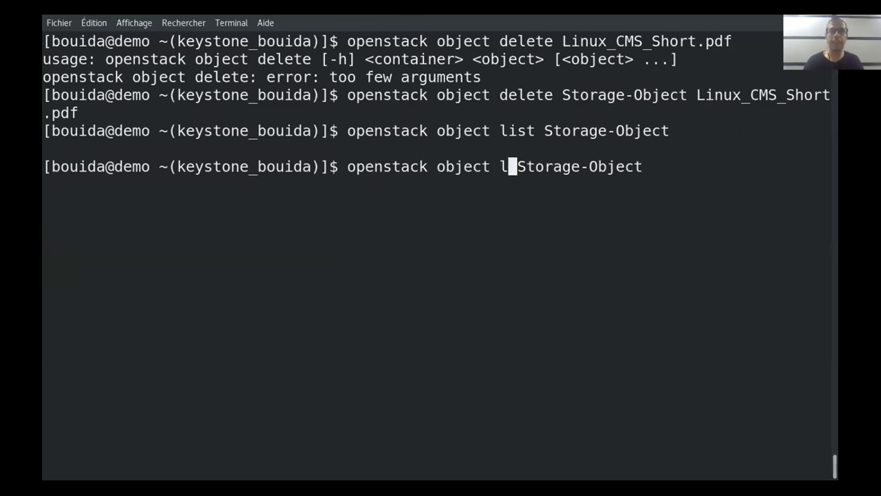
text(create)
key(Right)
key(Right)
key(Right)
key(Right)
key(Right)
key(Right)
key(Right)
key(Right)
key(Right)
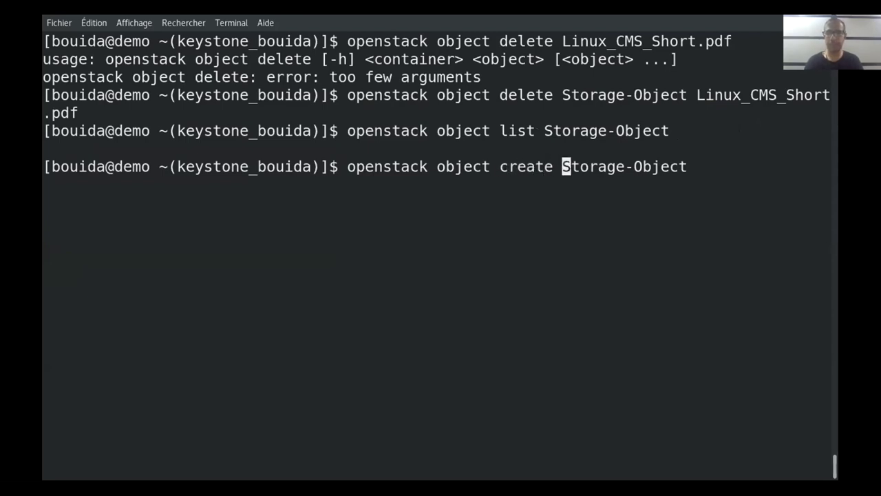
key(Right)
key(Right)
key(Right)
key(Right)
key(Right)
key(Right)
key(Right)
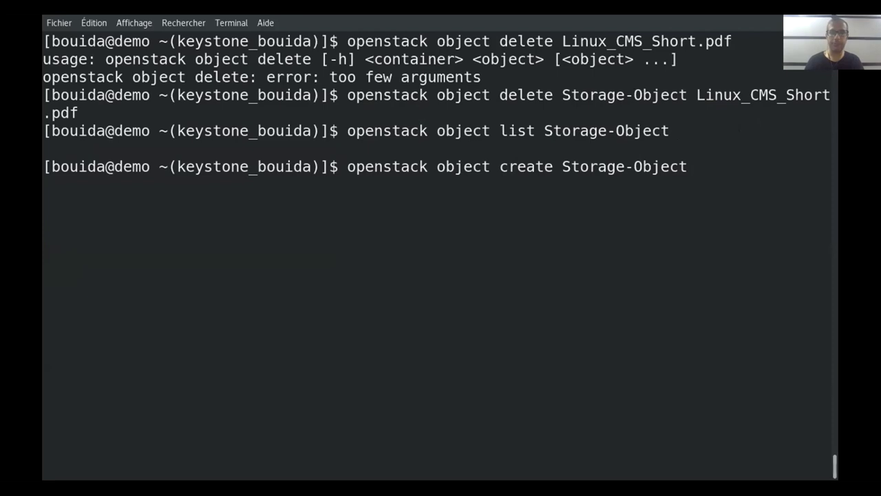
text(folder1)
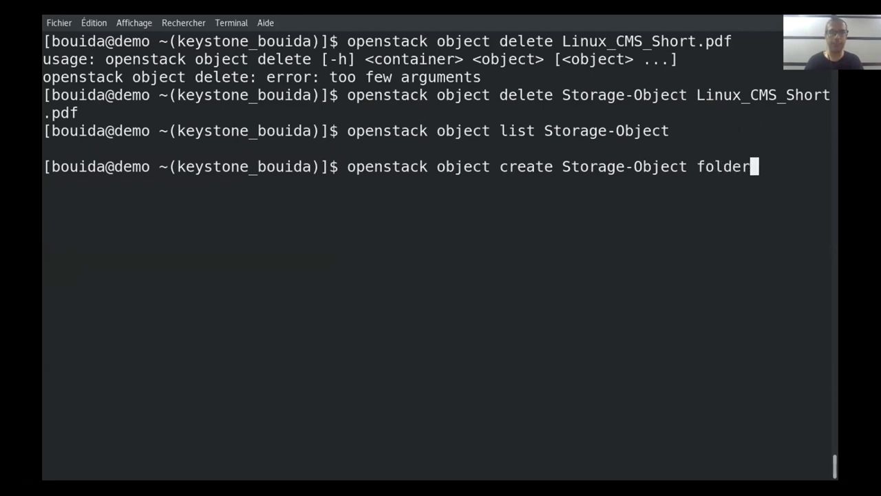
key(Return)
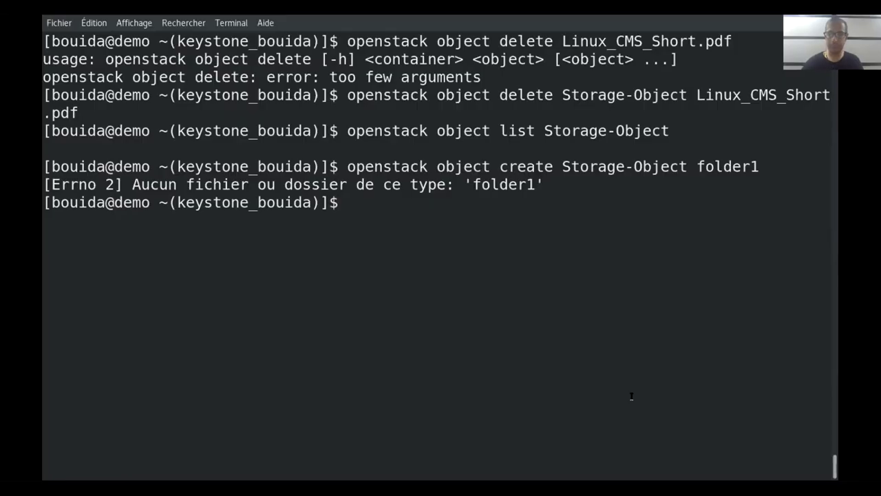
Clear the screen and recall the upload command, erasing its arguments
key(ctrl+l)
key(Up)
key(BackSpace)
key(BackSpace)
key(BackSpace)
key(BackSpace)
key(BackSpace)
key(BackSpace)
key(BackSpace)
key(BackSpace)
key(BackSpace)
key(BackSpace)
key(BackSpace)
key(BackSpace)
key(BackSpace)
key(BackSpace)
key(BackSpace)
key(BackSpace)
key(BackSpace)
key(BackSpace)
key(BackSpace)
key(BackSpace)
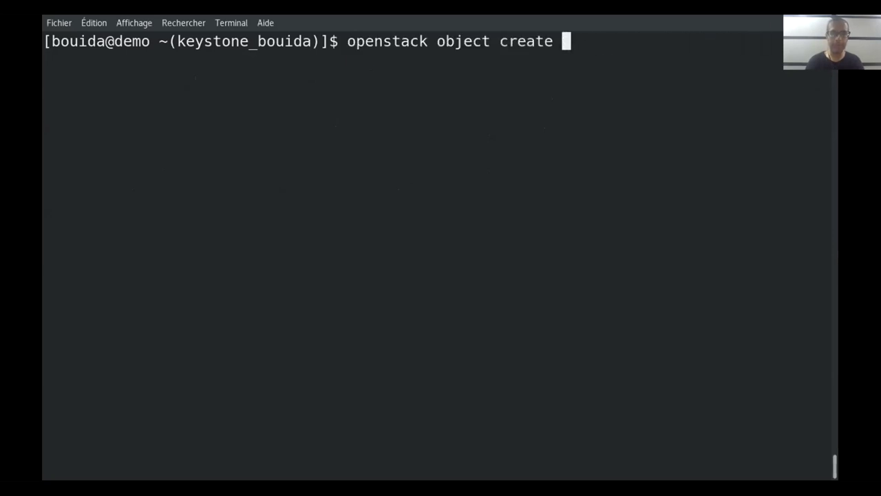
Show the 'openstack object create --help' usage and scroll through it
text(--help)
key(Return)
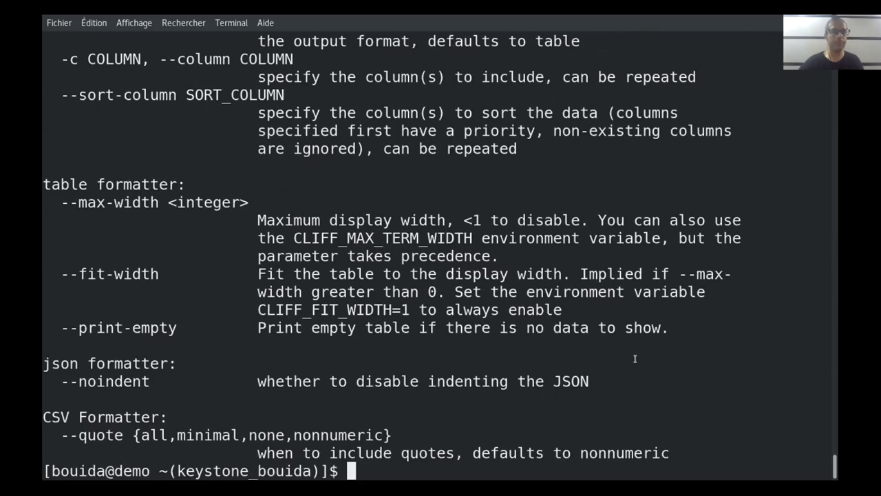
scroll(385, 355, up, 5)
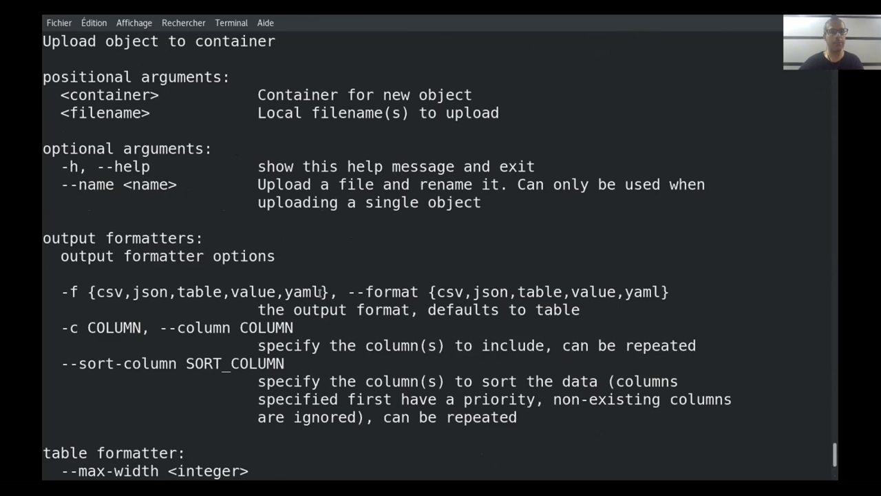
scroll(321, 292, down, 1)
scroll(321, 292, down, 4)
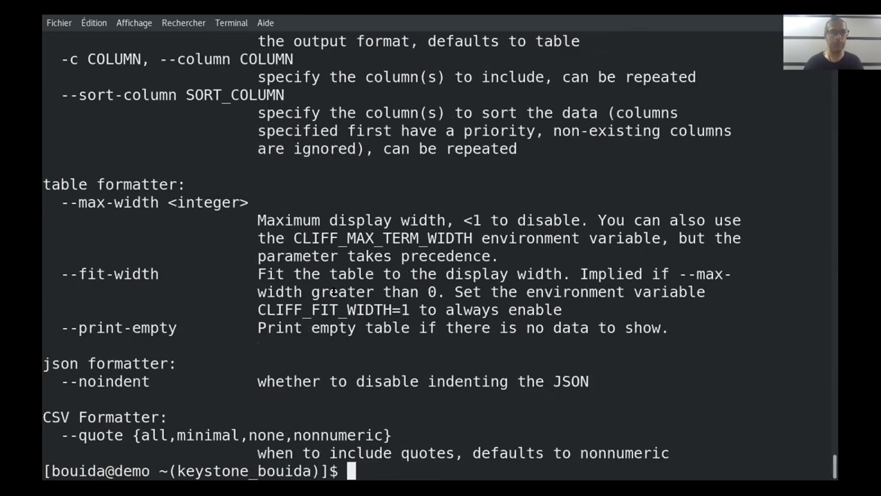
Replace the help command with 'ls' to list the home folder files, including demo.txt
key(Up)
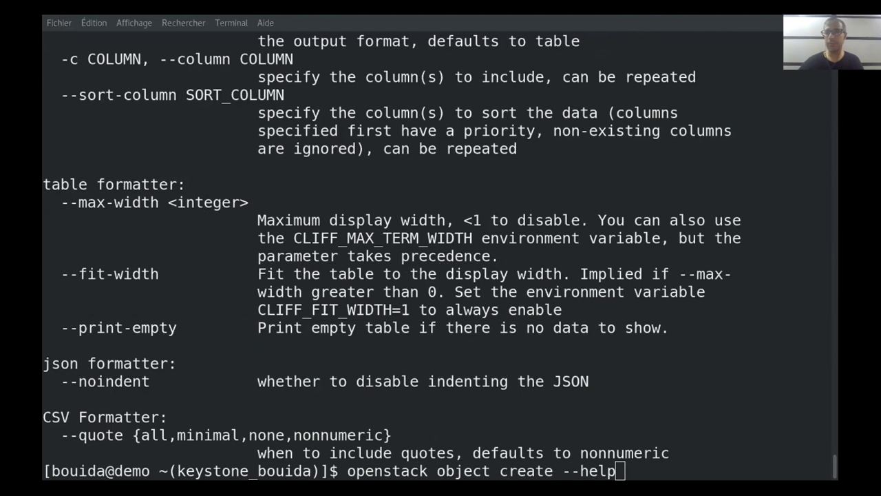
click(624, 464)
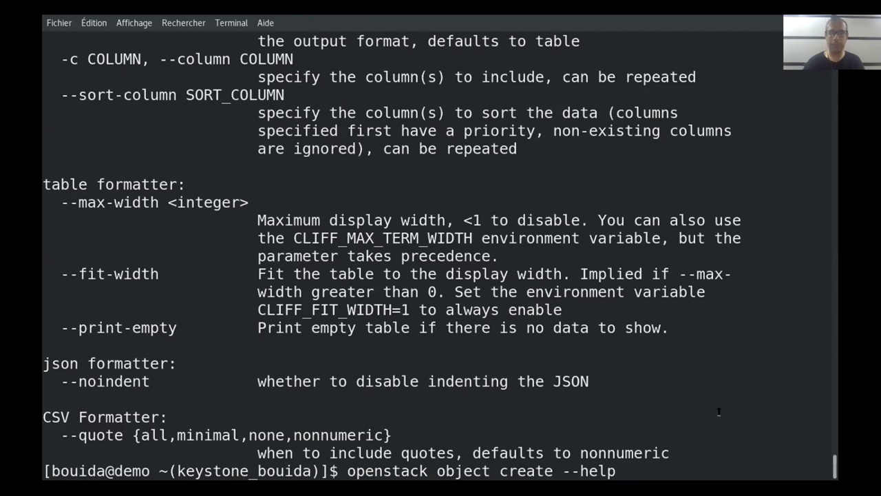
key(BackSpace)
key(BackSpace)
key(BackSpace)
key(BackSpace)
key(BackSpace)
key(BackSpace)
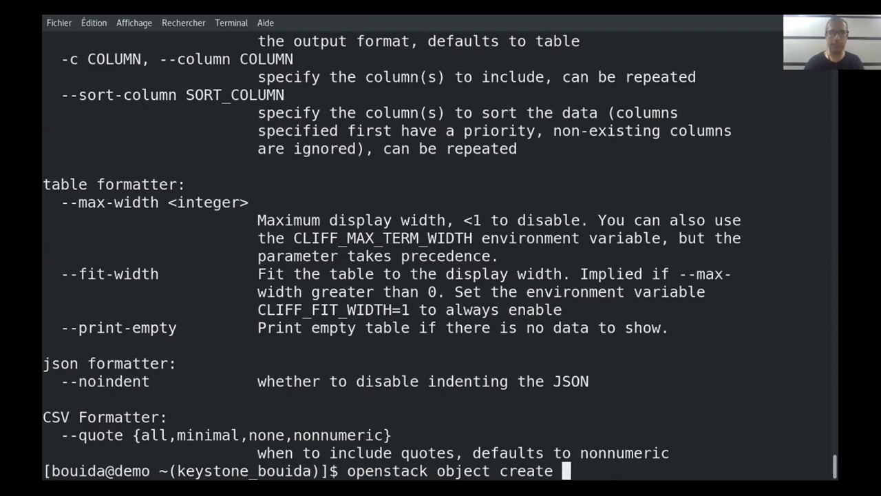
key(BackSpace)
key(BackSpace)
key(BackSpace)
key(BackSpace)
key(BackSpace)
key(BackSpace)
key(BackSpace)
key(BackSpace)
key(BackSpace)
key(BackSpace)
key(BackSpace)
key(BackSpace)
key(BackSpace)
key(BackSpace)
key(BackSpace)
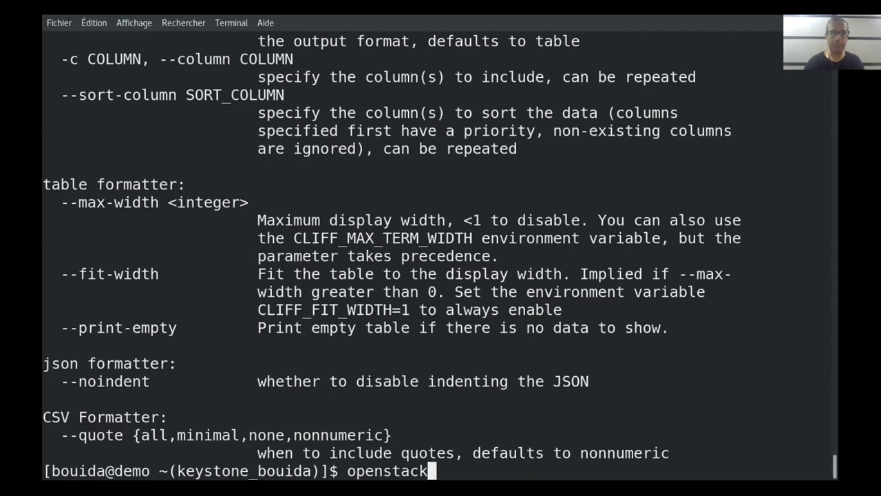
key(BackSpace)
key(BackSpace)
key(BackSpace)
key(BackSpace)
key(BackSpace)
key(BackSpace)
key(BackSpace)
key(BackSpace)
key(BackSpace)
text(ls)
key(Return)
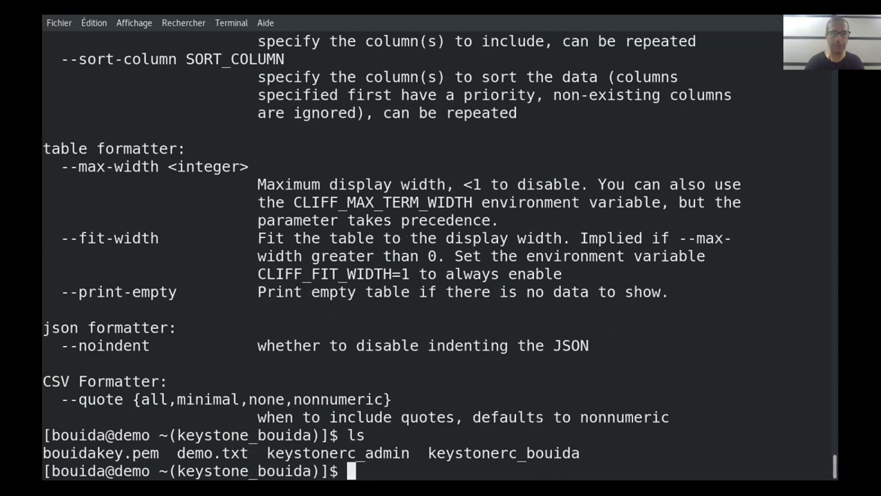
Try 'openstack object create Stogate_Object demo.txt' using Tab completion for the file name
text(op)
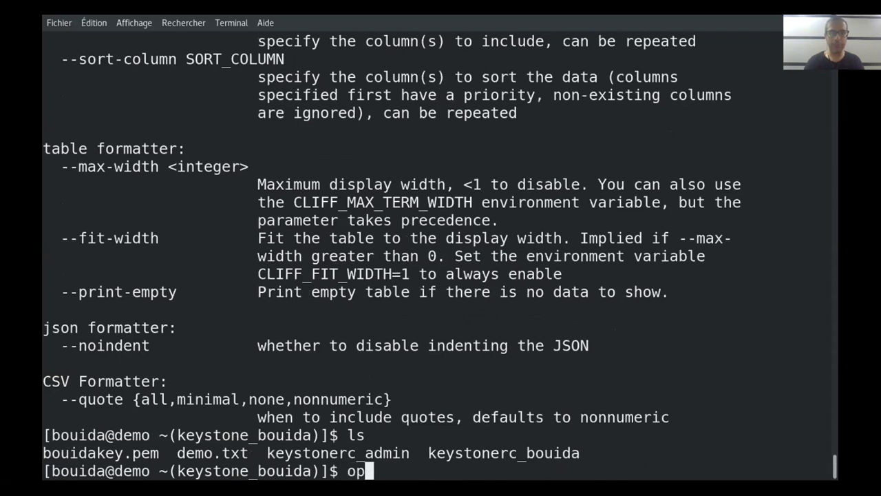
text(enstack )
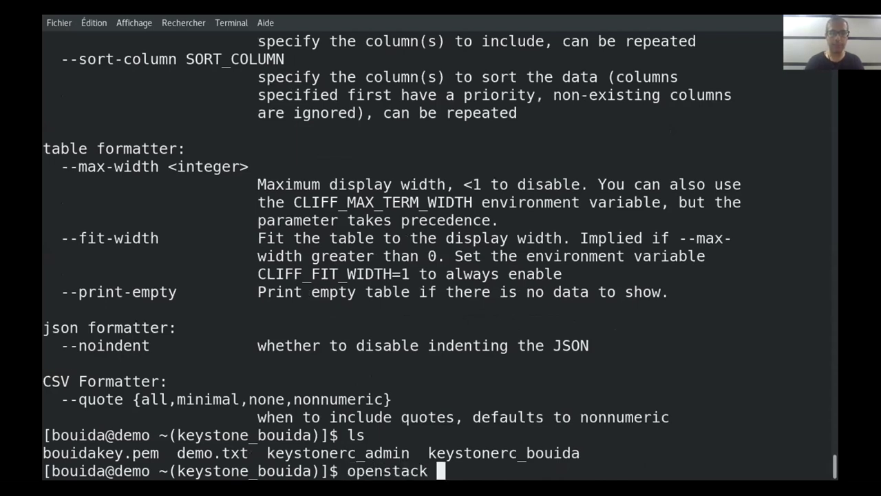
text(obj)
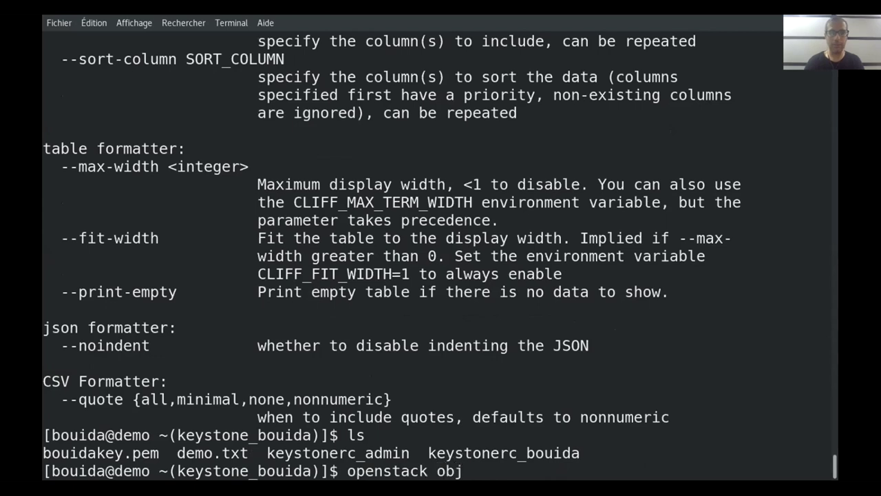
text(ect )
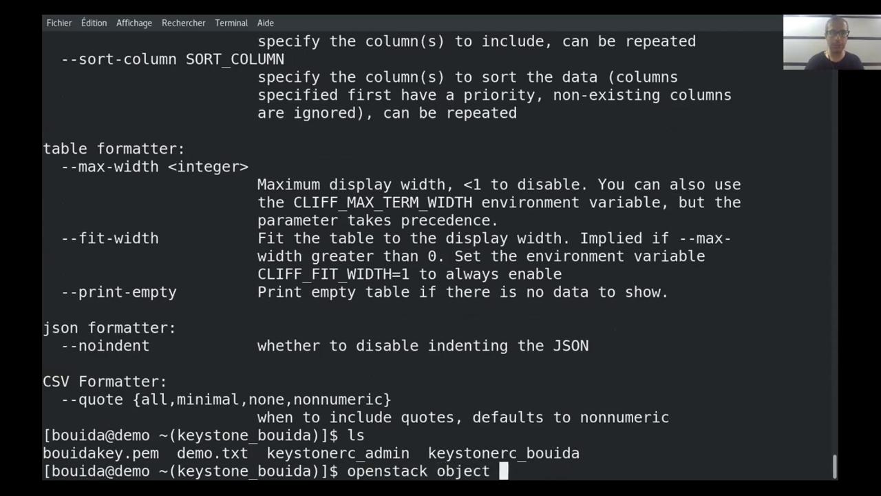
text(create )
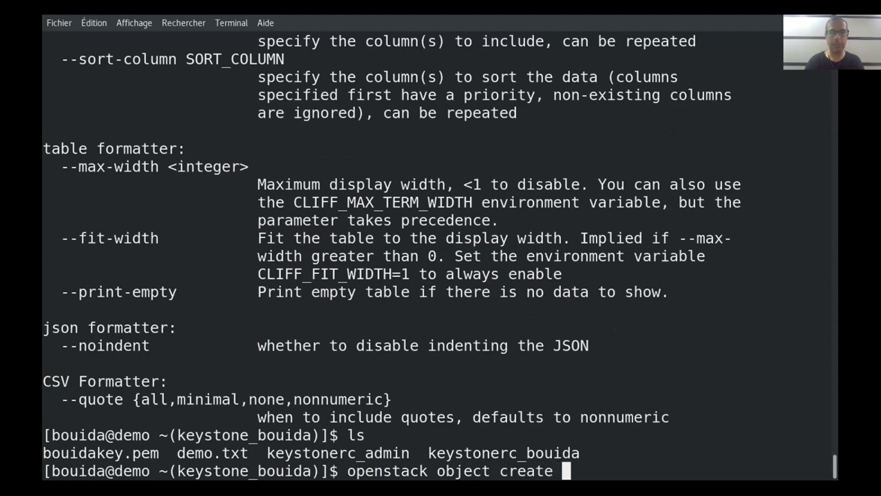
text(S)
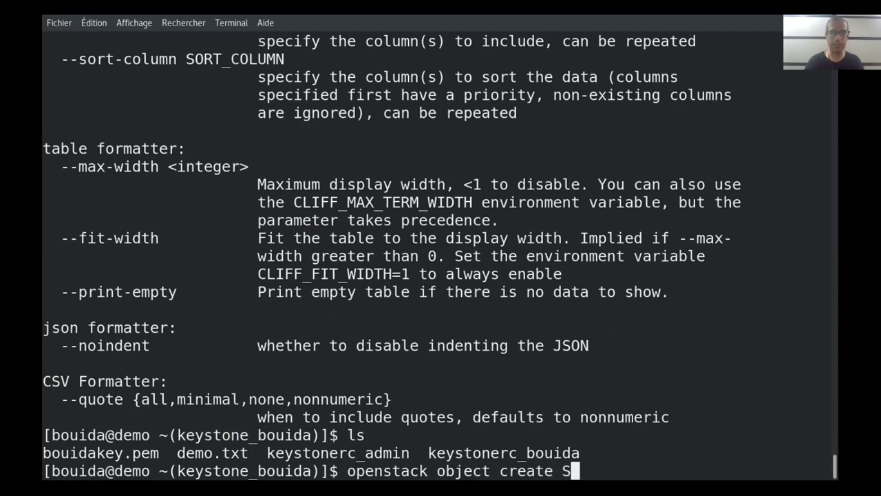
text(togate)
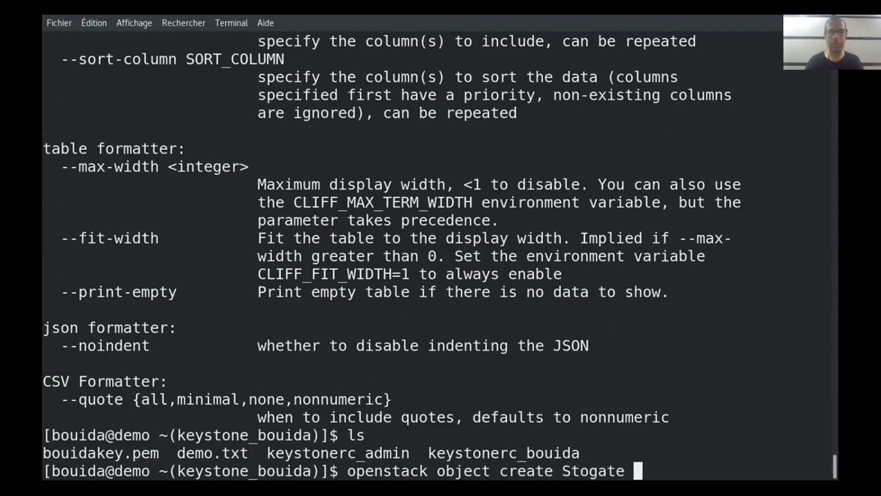
text(_Object)
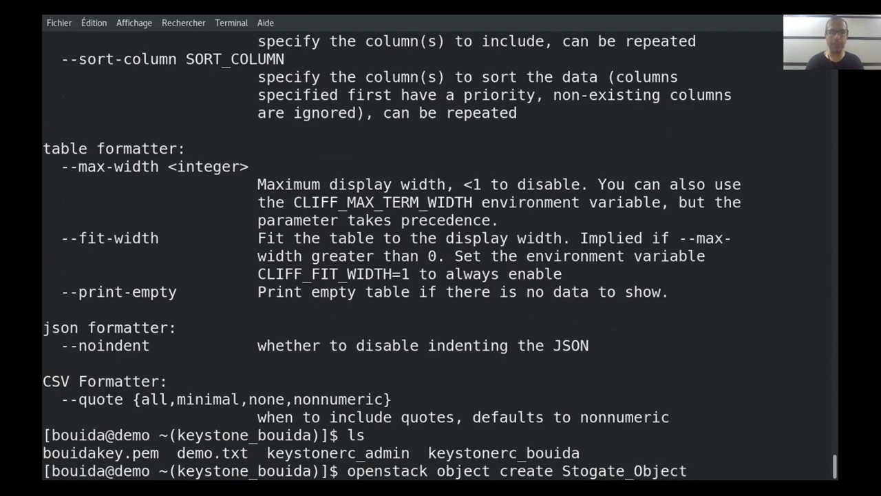
text(dem)
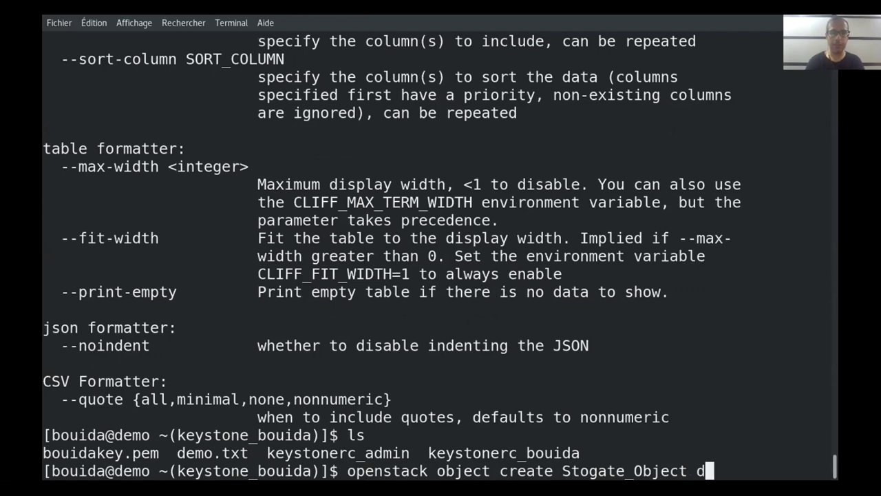
key(Tab)
key(Return)
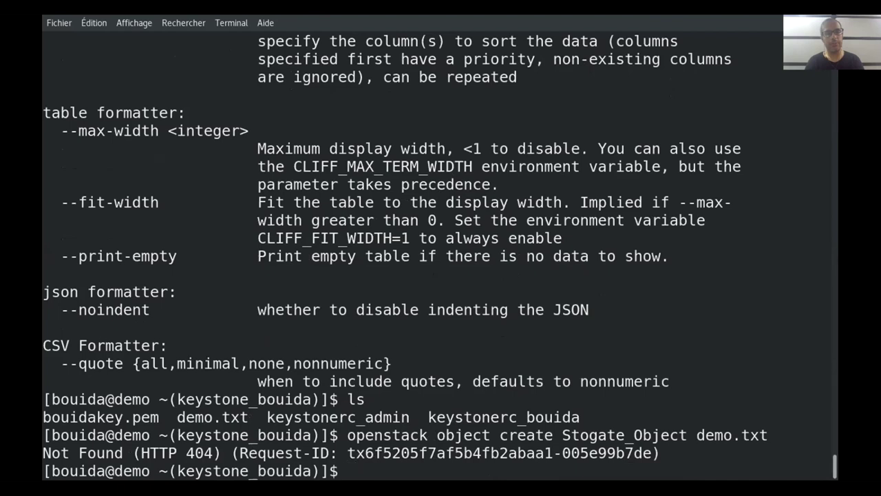
Retry the upload with './demo.txt', then clear the screen after it fails with Not Found
key(Up)
key(Left)
key(Left)
key(Left)
key(Left)
key(Left)
key(Left)
key(Left)
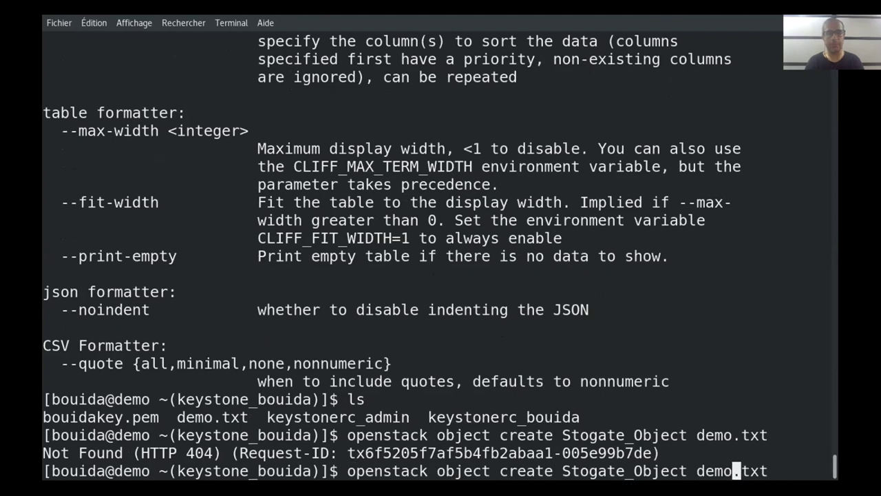
key(Left)
text(./)
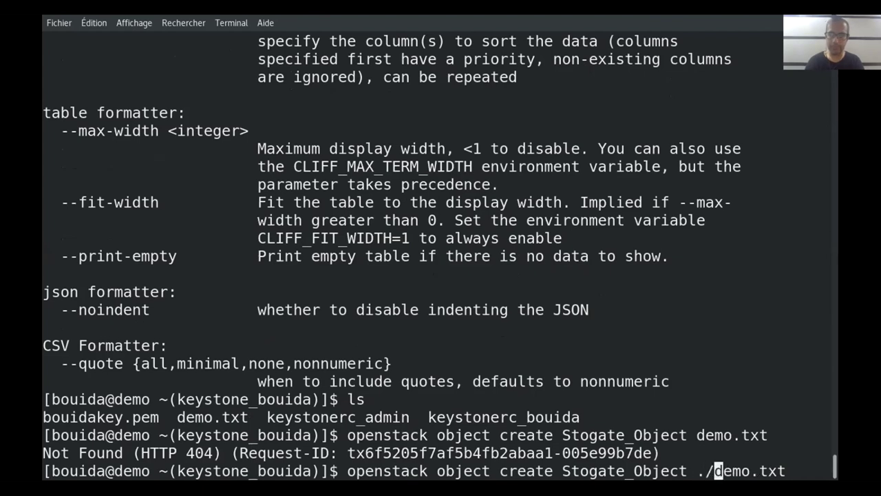
key(Return)
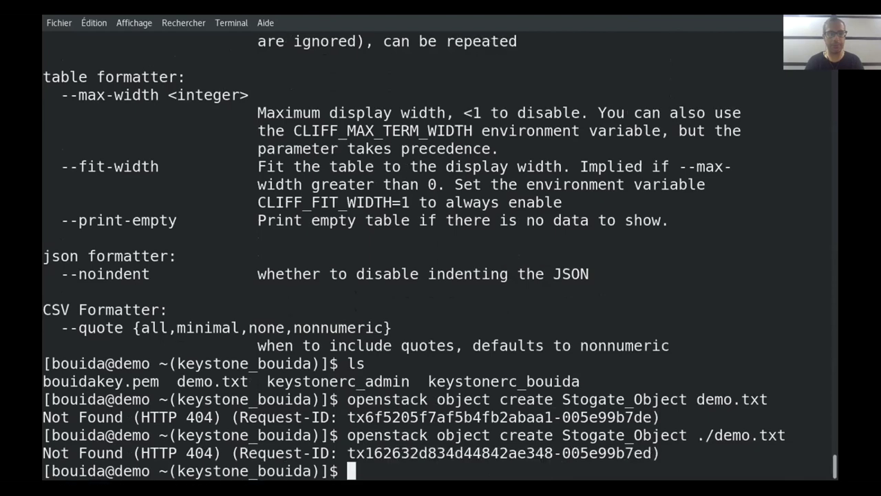
key(ctrl+l)
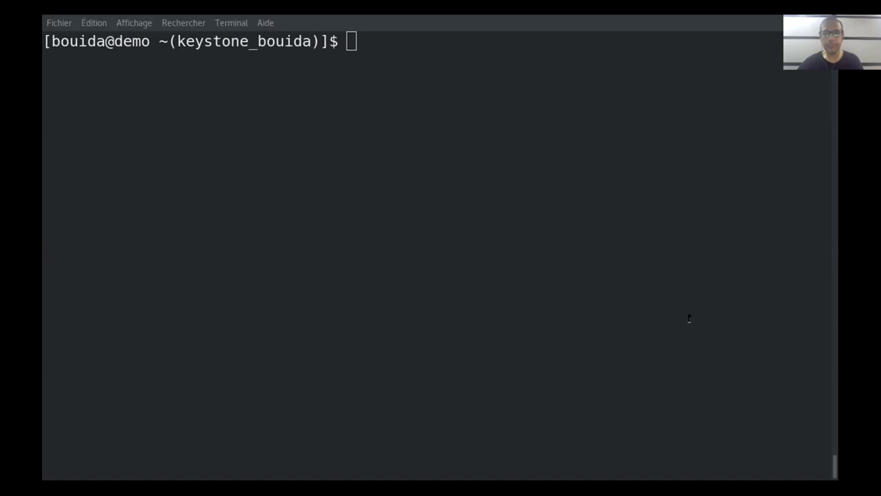
Check the PDF manual's Managing Objects page, then replace the upload command with a partly typed 'openstack c'
key(alt+Tab)
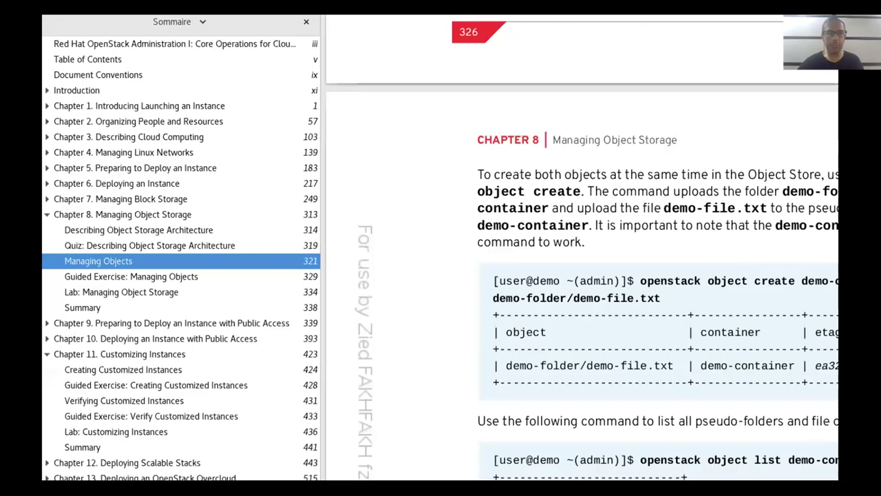
key(alt+Tab)
text(openstack object create Stogate_Object ./demo.txt)
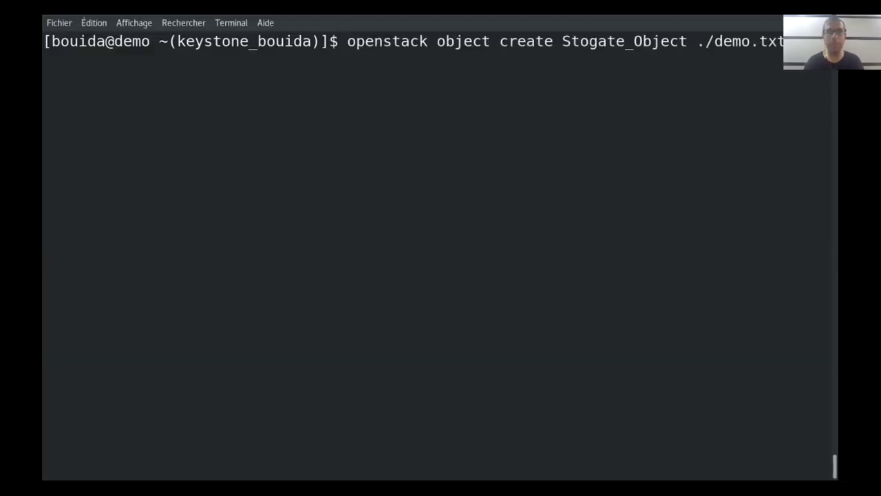
key(ctrl+u)
text(openstack cntainer)
key(BackSpace)
key(BackSpace)
key(BackSpace)
key(BackSpace)
key(BackSpace)
key(BackSpace)
key(BackSpace)
key(BackSpace)
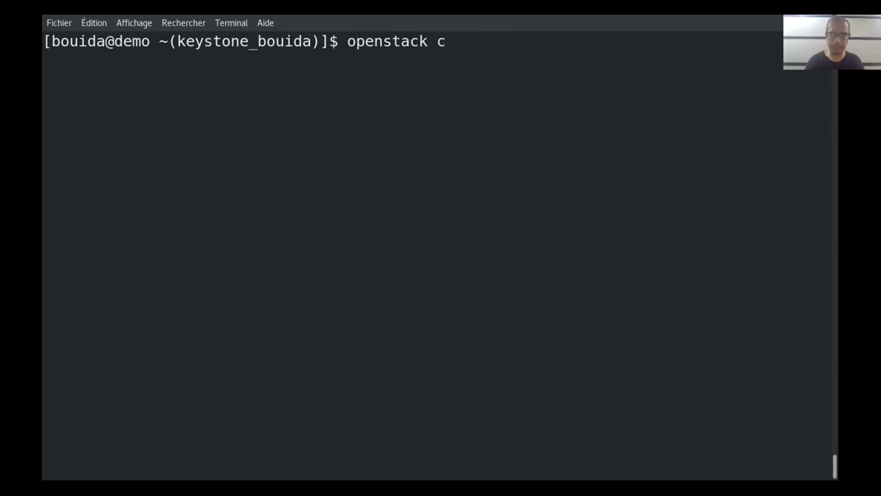
Run 'openstack container list' (showing Storage-Object) and 'openstack object list Storage-Object', which returns nothing
text(ontainer list)
key(Return)
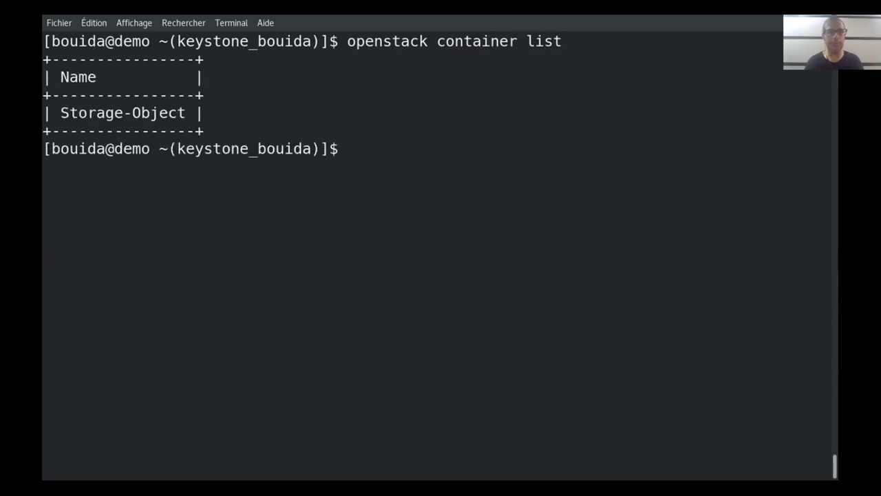
text(openstack )
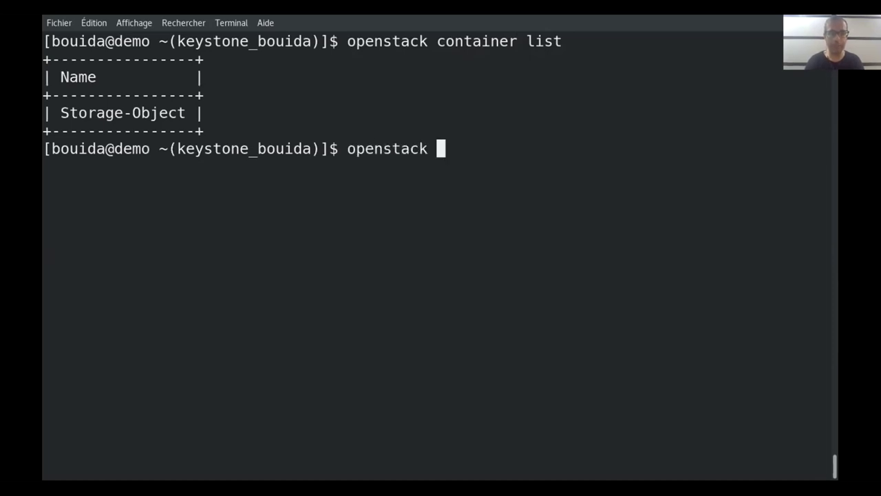
text(object )
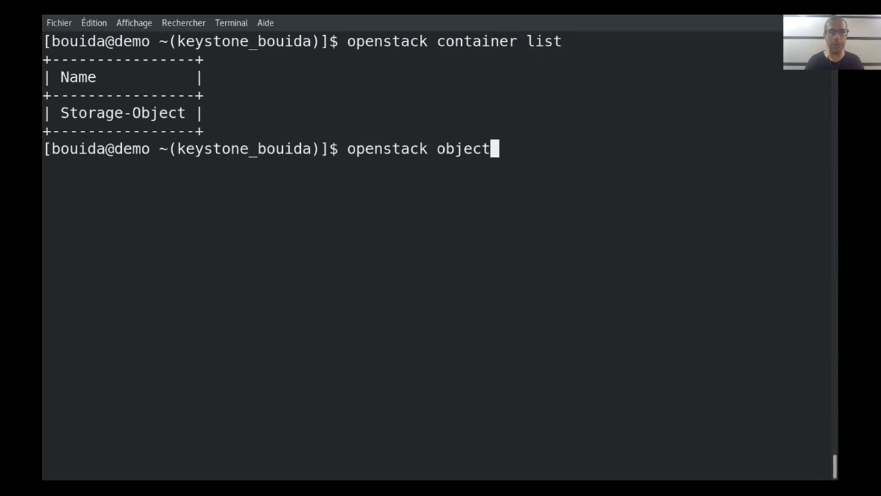
text(list)
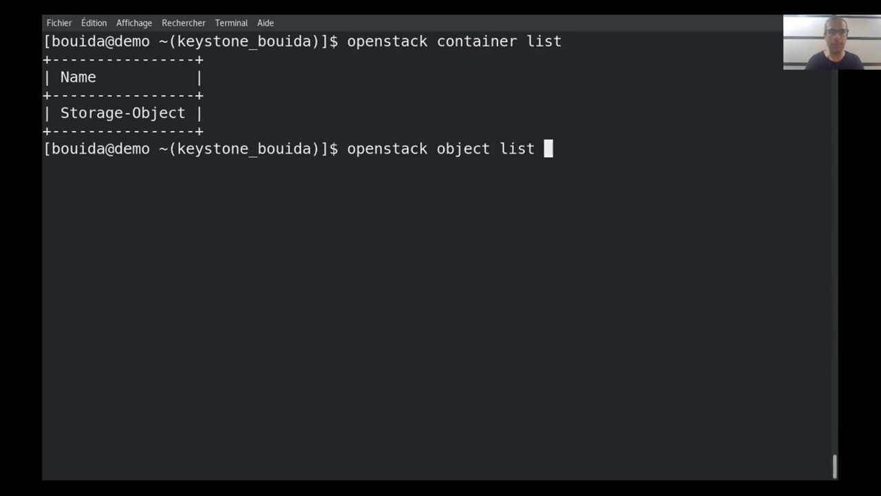
text( St)
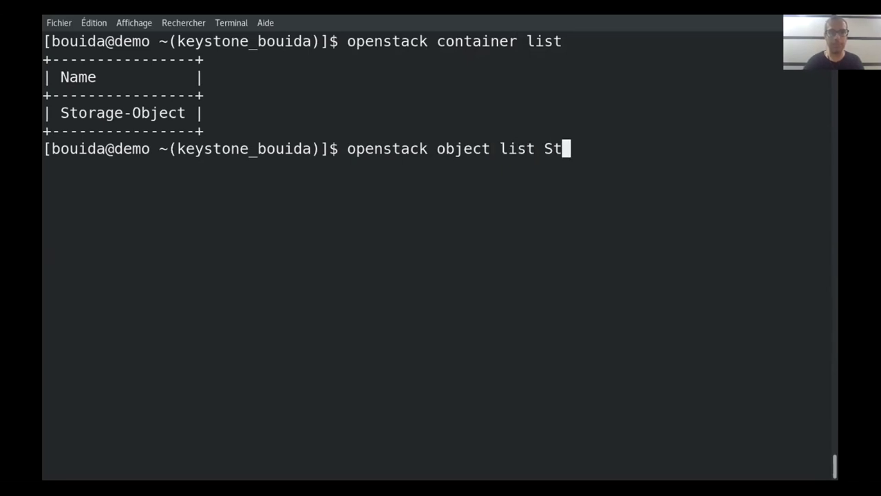
text(orage)
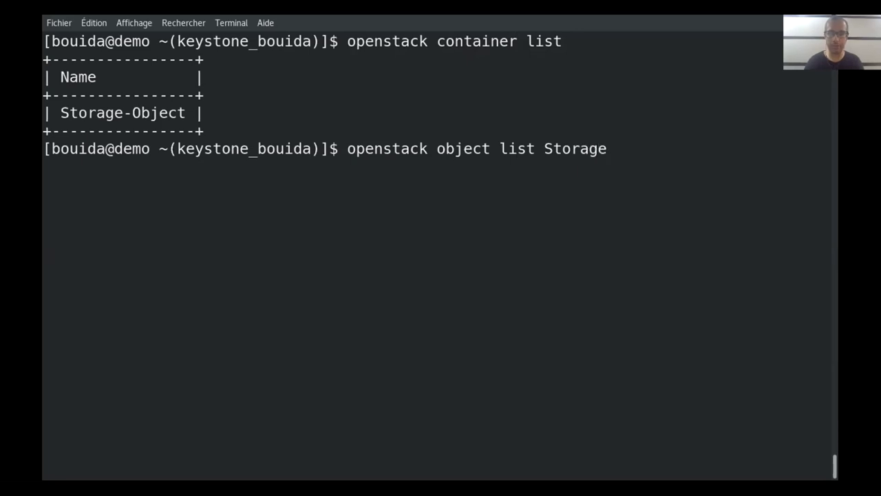
text(-Object)
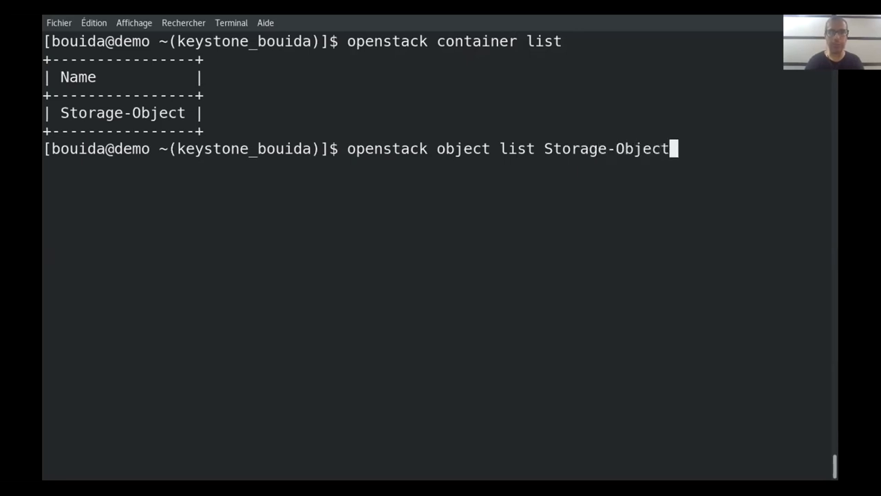
key(Return)
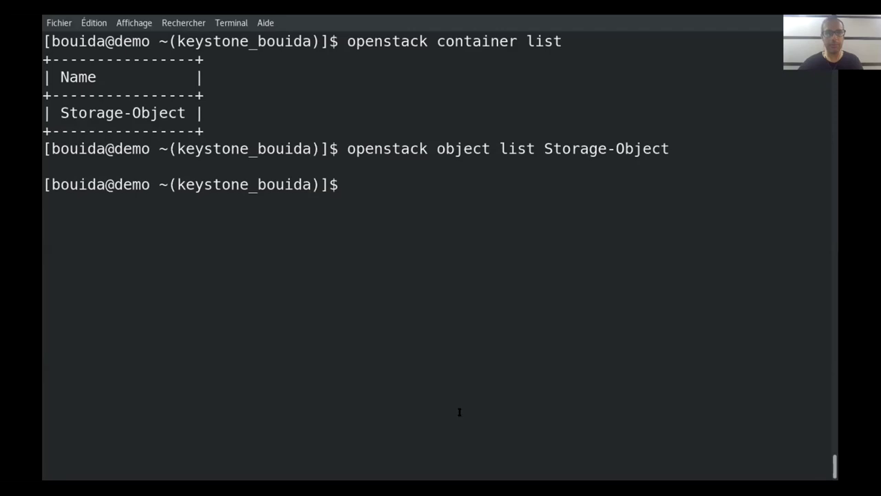
click(459, 413)
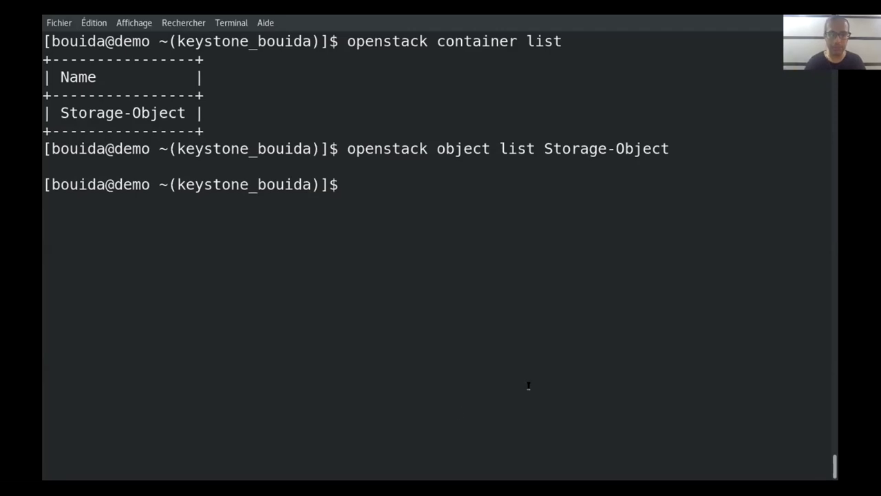
text(openstack)
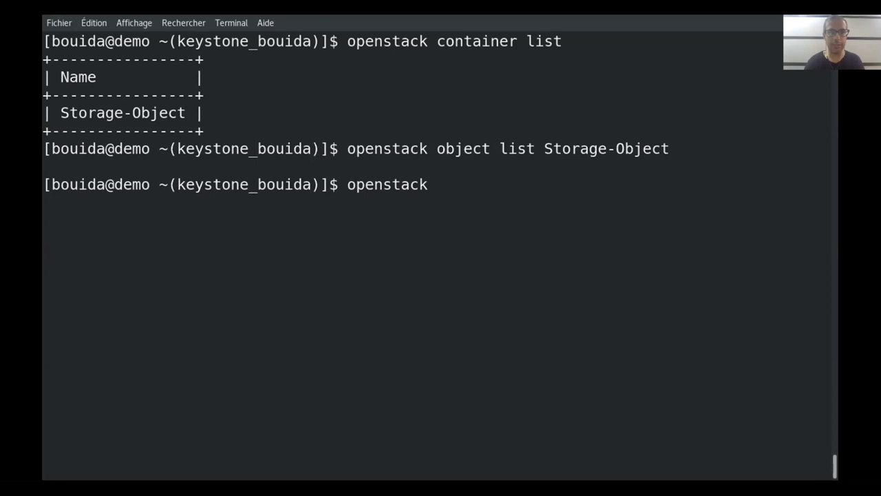
key(BackSpace)
key(BackSpace)
key(BackSpace)
key(BackSpace)
key(BackSpace)
key(BackSpace)
key(BackSpace)
key(BackSpace)
key(BackSpace)
Run 'mkdir Folder_1', then 'openstack object create Storage-Object Folder_1', which fails with Errno 21
text(mkdir)
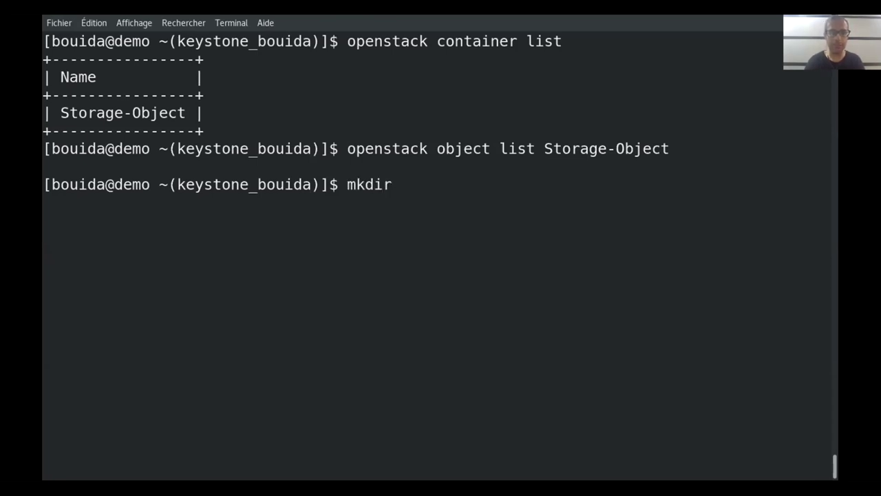
text( Fold)
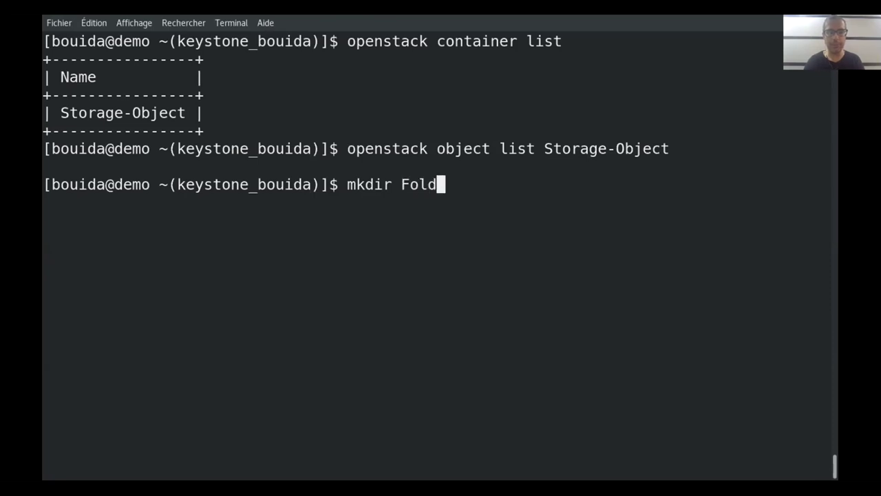
text(er_1)
key(Return)
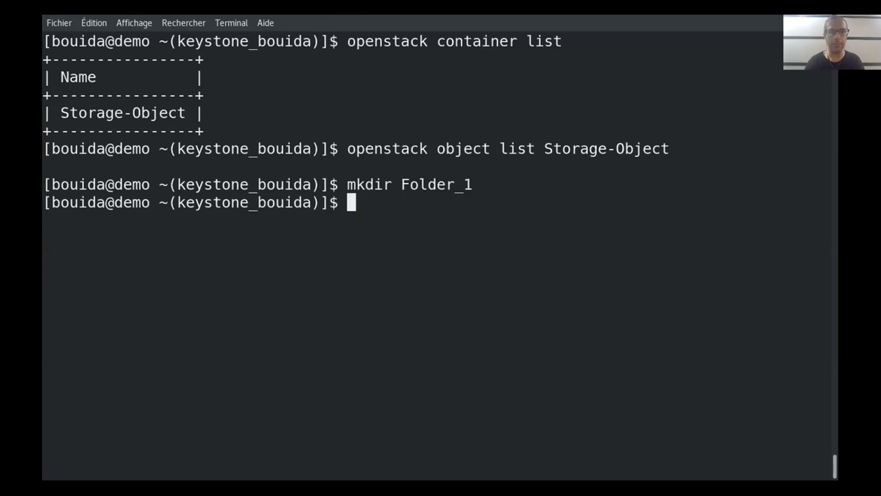
text(openstck)
key(BackSpace)
key(BackSpace)
key(BackSpace)
text(ack object )
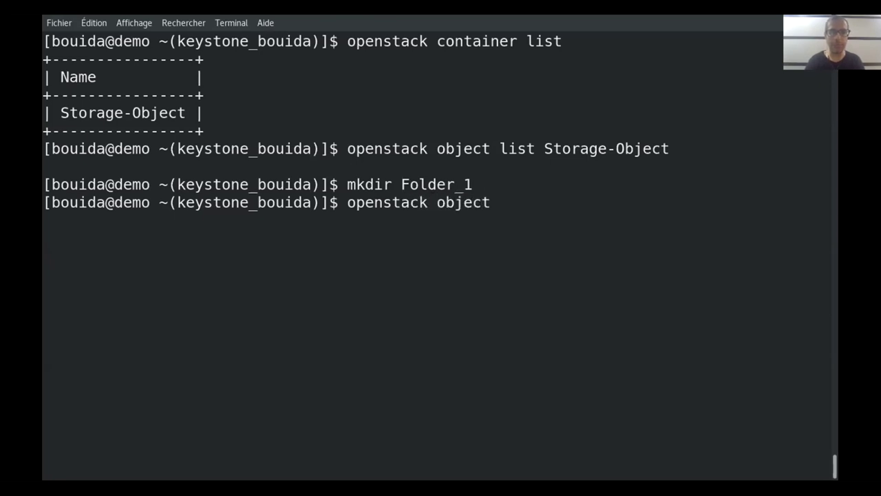
text(create )
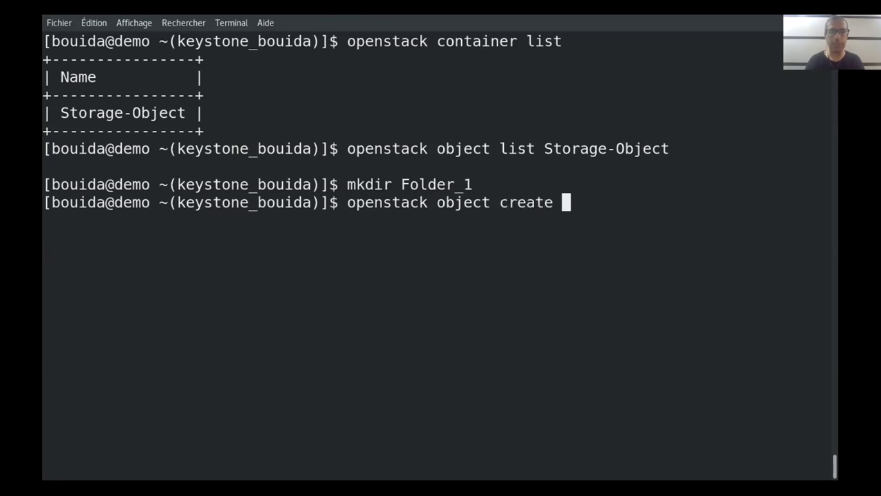
text(Storage-O)
key(BackSpace)
text(Object )
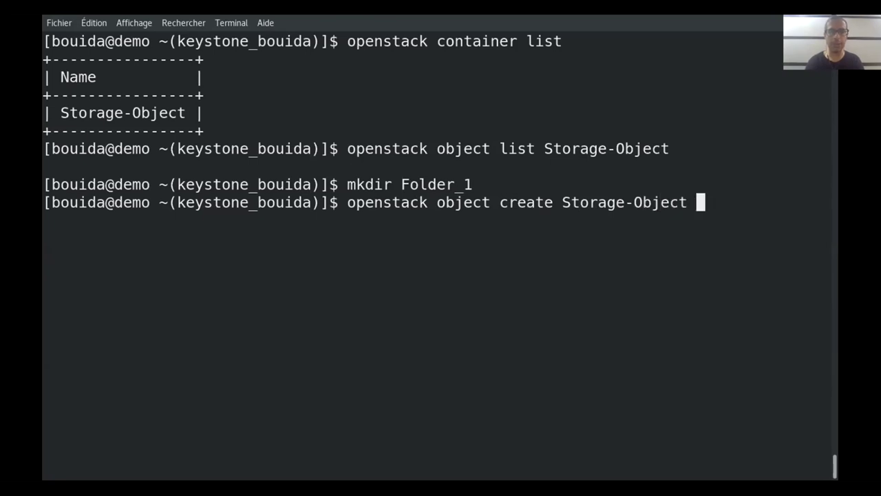
text(Folder_1)
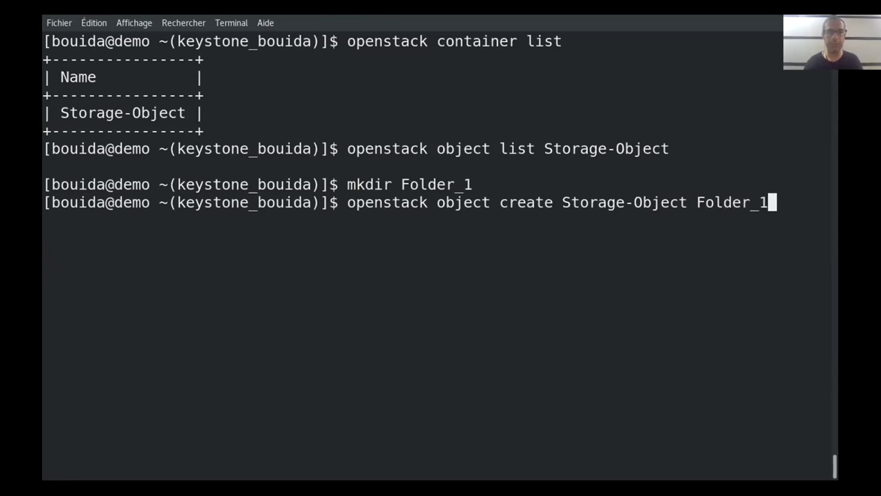
key(Return)
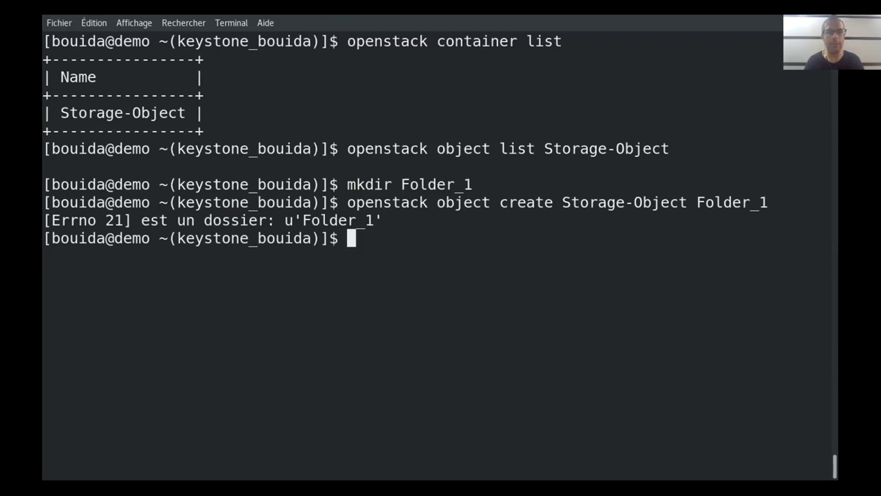
key(Up)
key(Down)
Create an empty file with 'touch Folder_1/file.txt'
text(touch )
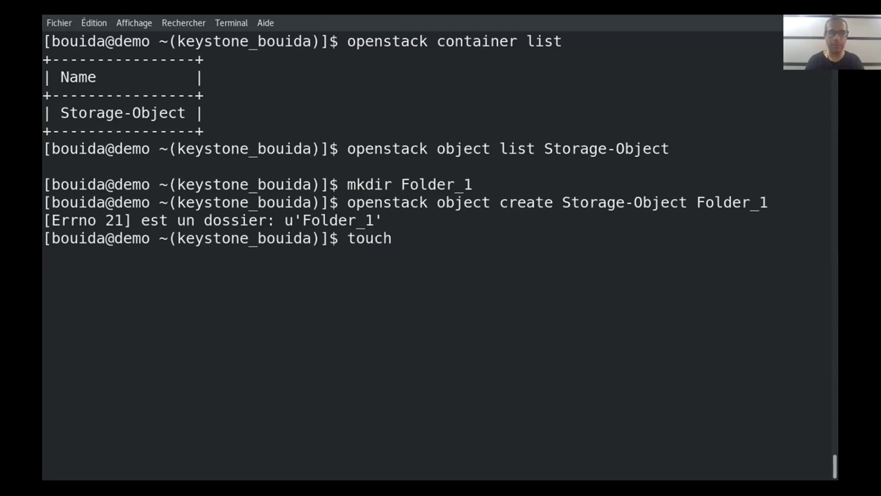
text(G)
key(BackSpace)
text(Folder_1/fi)
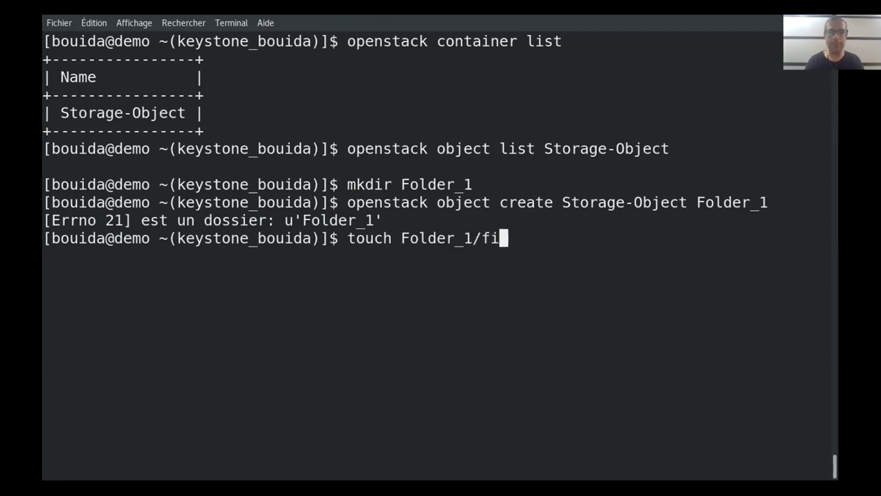
text(le.txt)
key(Return)
Upload Folder_1/file.txt with 'openstack object create Storage-Object', getting back its etag
key(Up)
key(Up)
text(/)
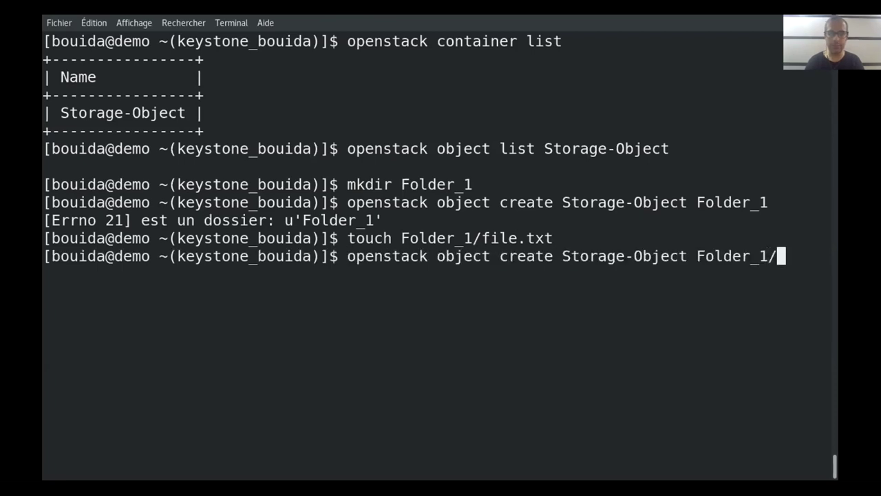
text(f)
key(Tab)
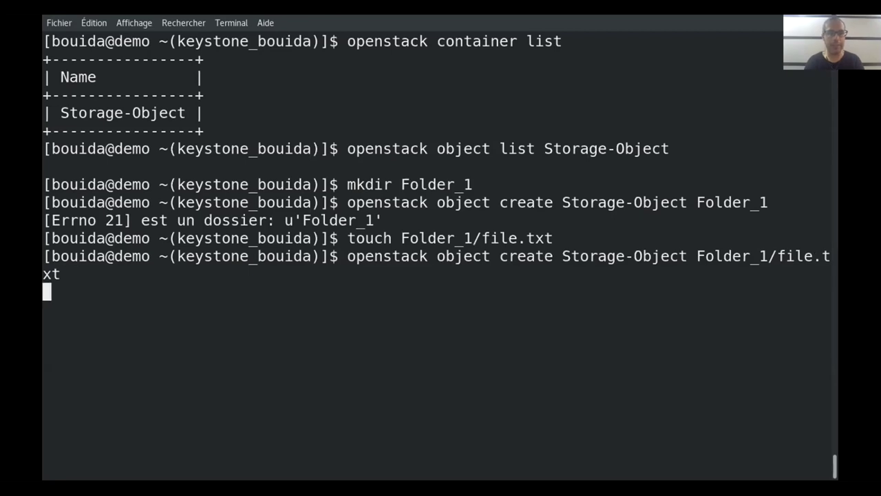
key(Return)
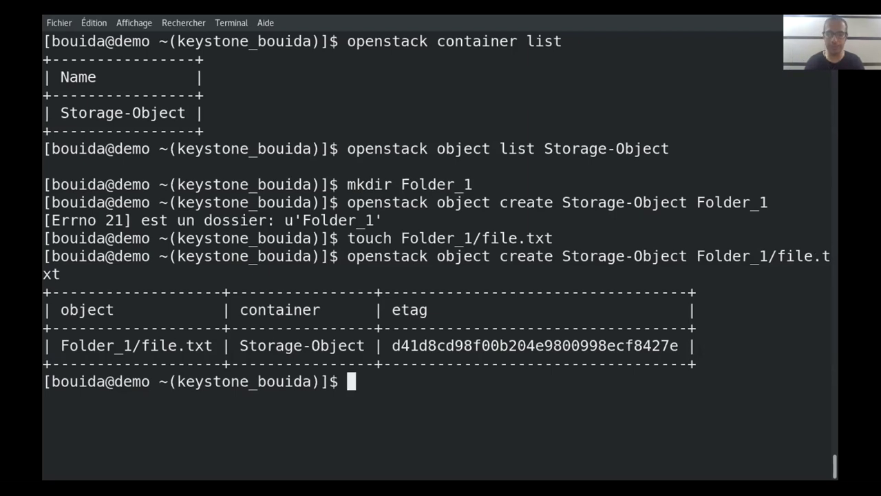
key(Up)
key(Up)
key(Up)
key(Up)
key(Up)
key(Up)
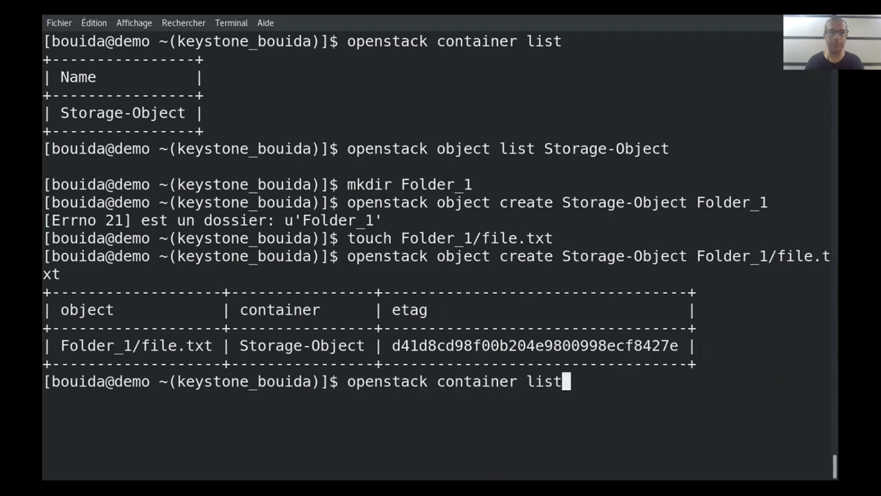
List the containers again, then run 'openstack object list Storage-Object', showing Folder_1/file.txt
key(Return)
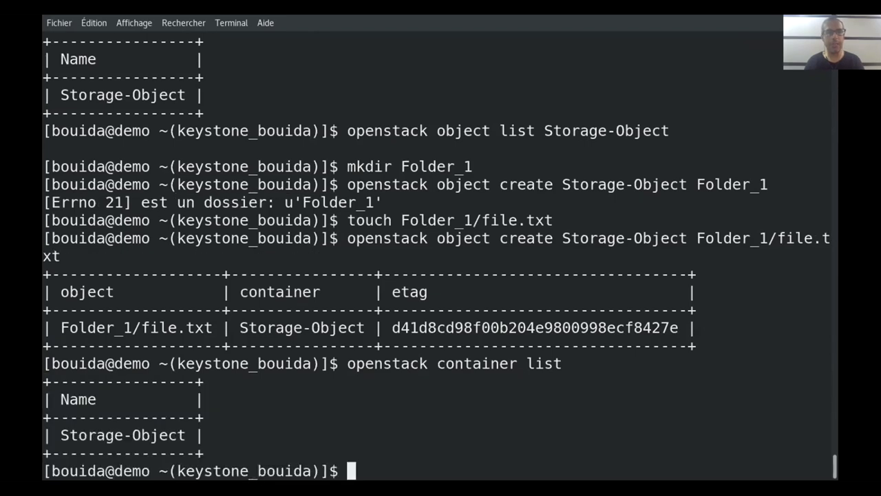
key(Up)
key(BackSpace)
key(BackSpace)
key(BackSpace)
key(BackSpace)
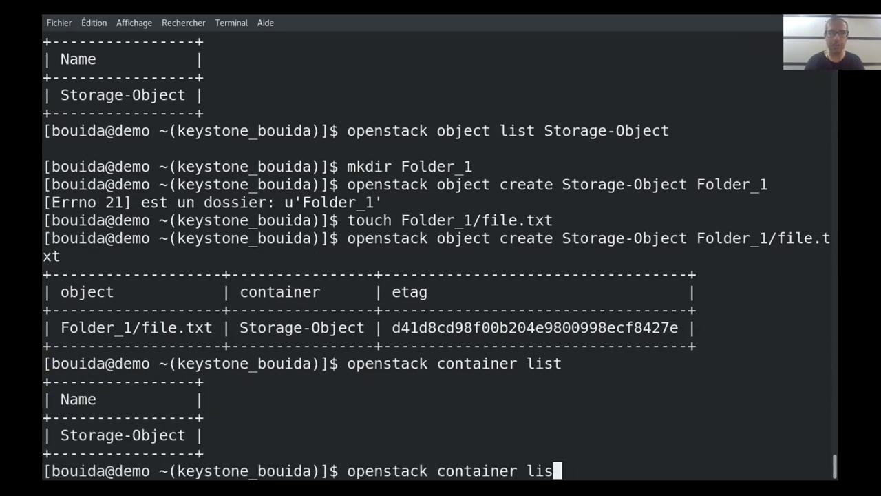
key(BackSpace)
key(BackSpace)
key(BackSpace)
key(BackSpace)
key(BackSpace)
key(BackSpace)
key(BackSpace)
key(BackSpace)
key(BackSpace)
key(BackSpace)
text(object )
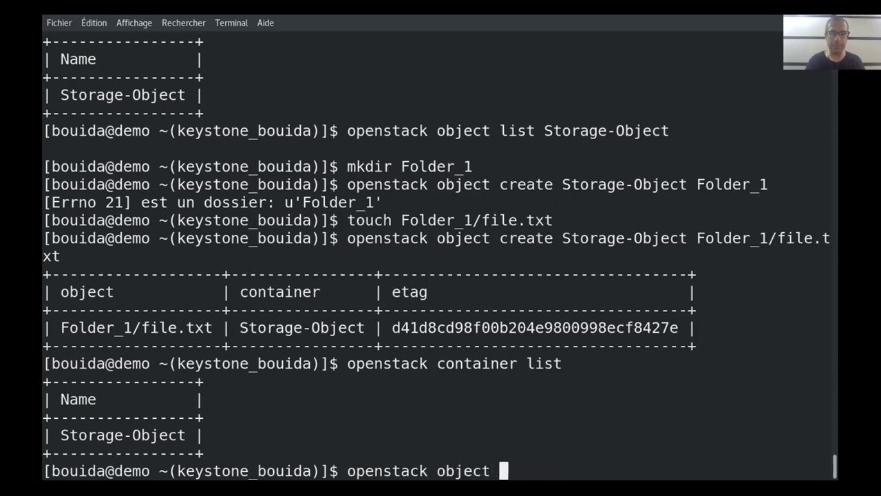
text(list )
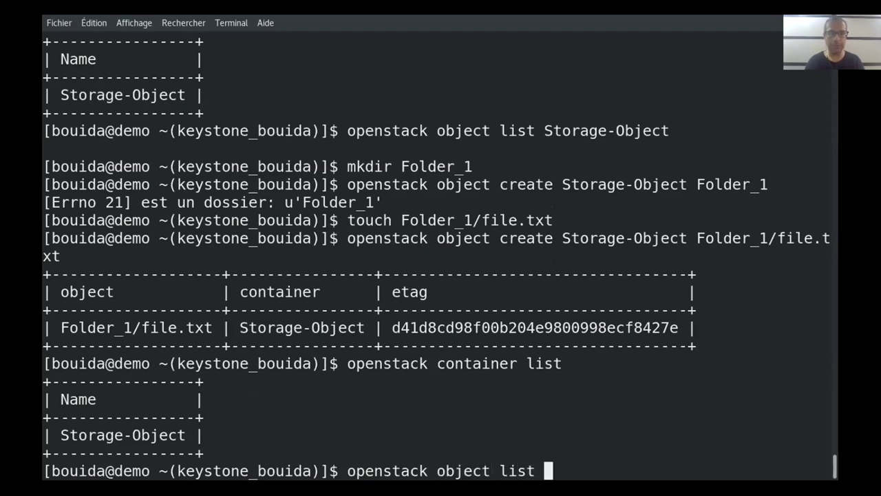
text(Storage)
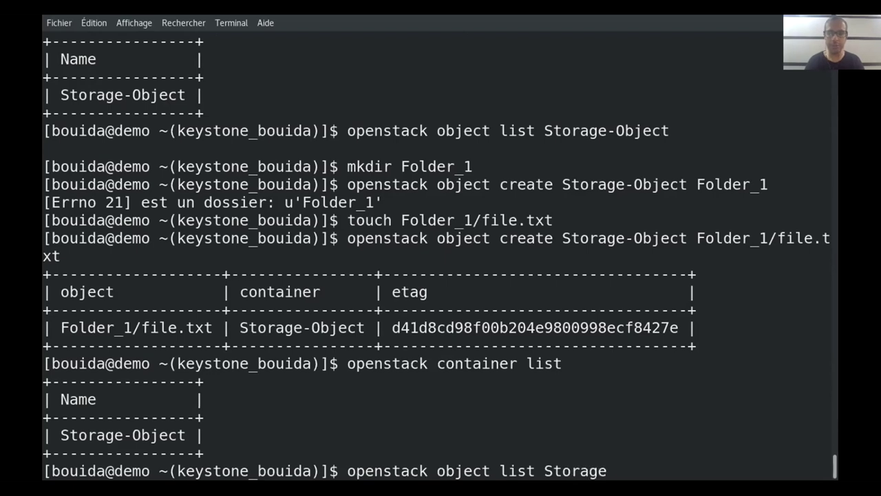
text(-Object)
key(Return)
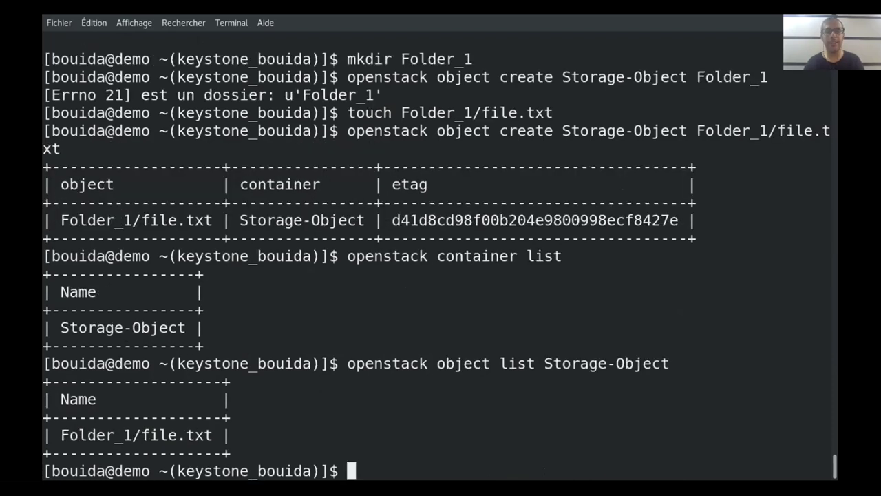
Highlight Folder_1/file.txt and then file.txt in the listing for emphasis
drag(208, 431, 52, 432)
click(241, 422)
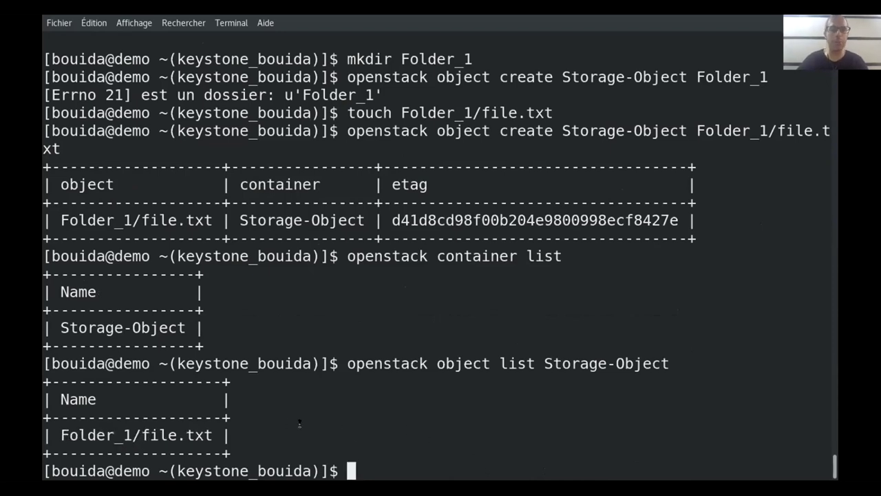
drag(212, 436, 139, 433)
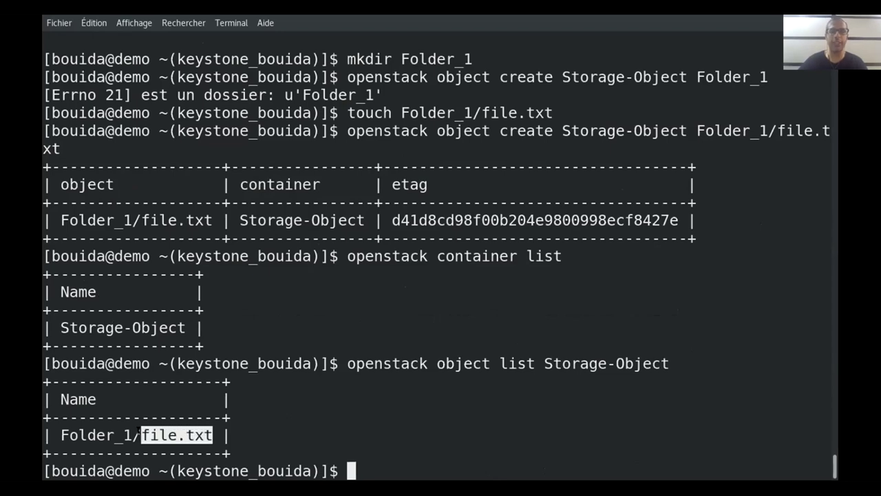
Switch from the terminal to the openstack_conceptual_arch.png architecture diagram
click(497, 452)
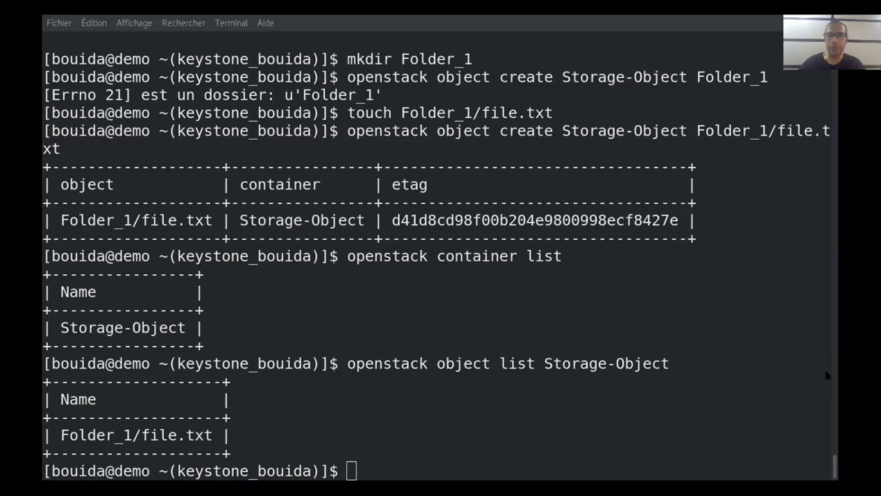
key(alt+Tab)
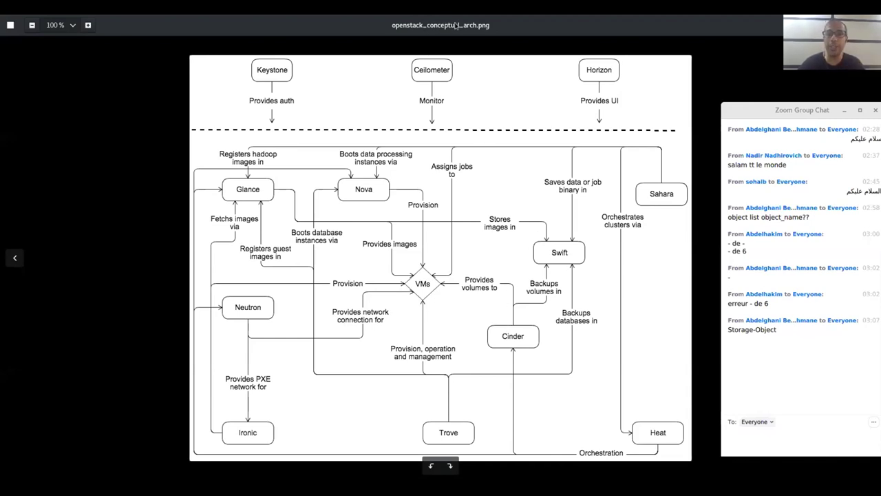
Leave the architecture diagram and return to the Horizon Containers page in Firefox
click(476, 147)
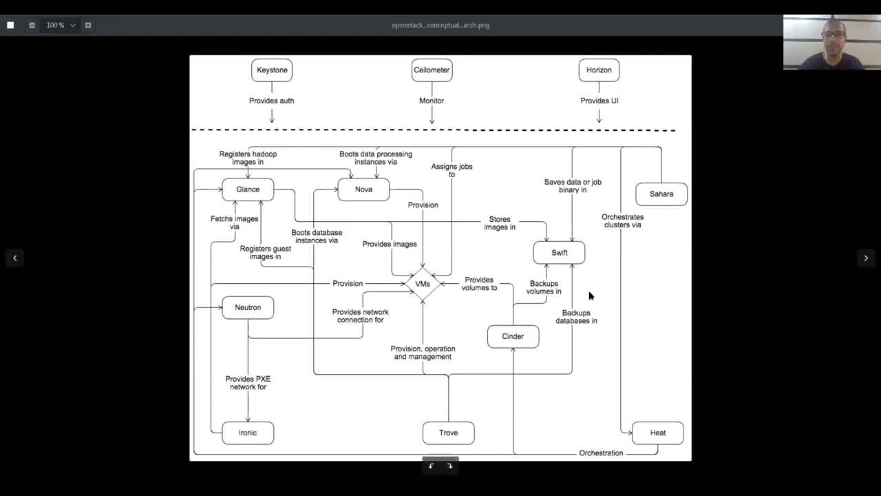
key(alt+Tab)
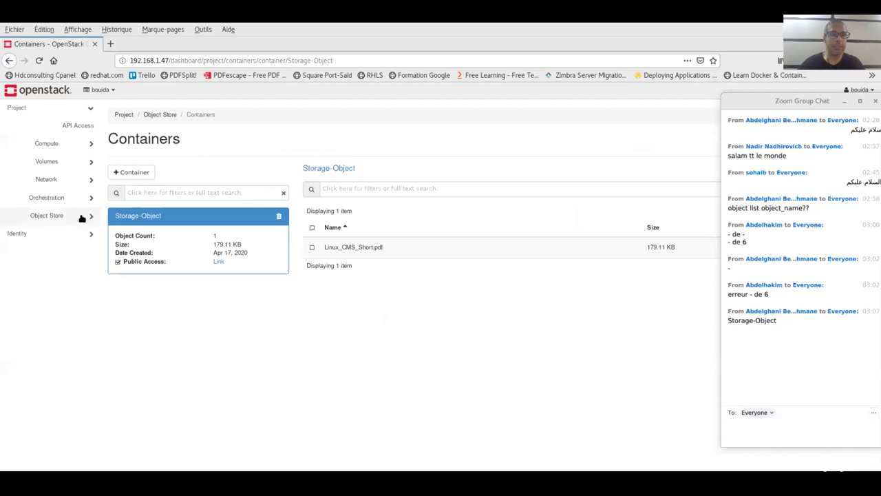
Open Storage-Object's Folder_1 to confirm file.txt at 0 bytes, then expand Volumes and Compute in the sidebar
click(84, 235)
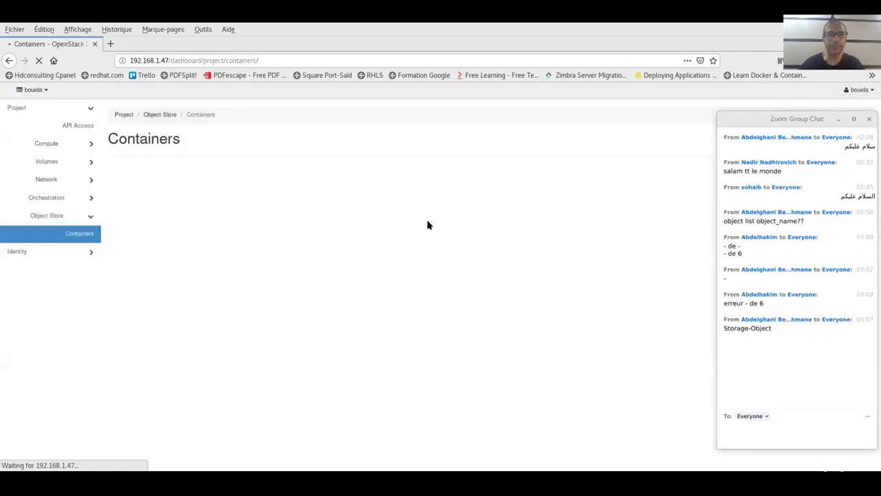
click(196, 219)
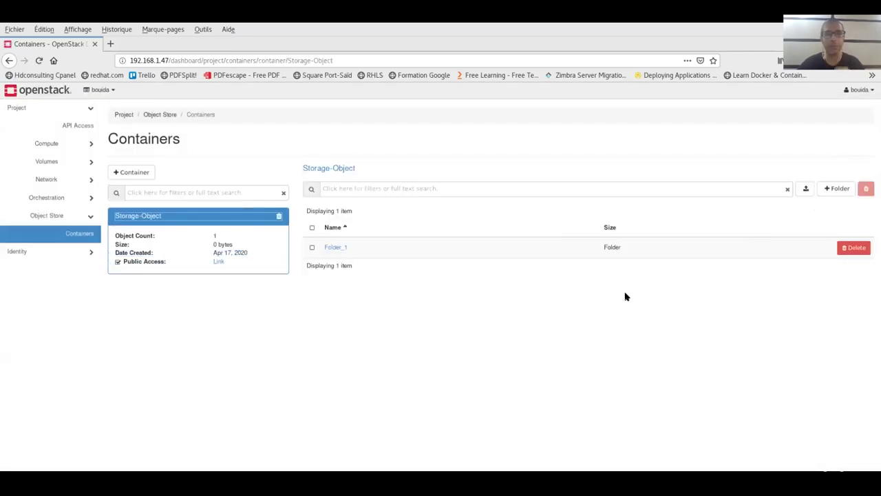
click(336, 248)
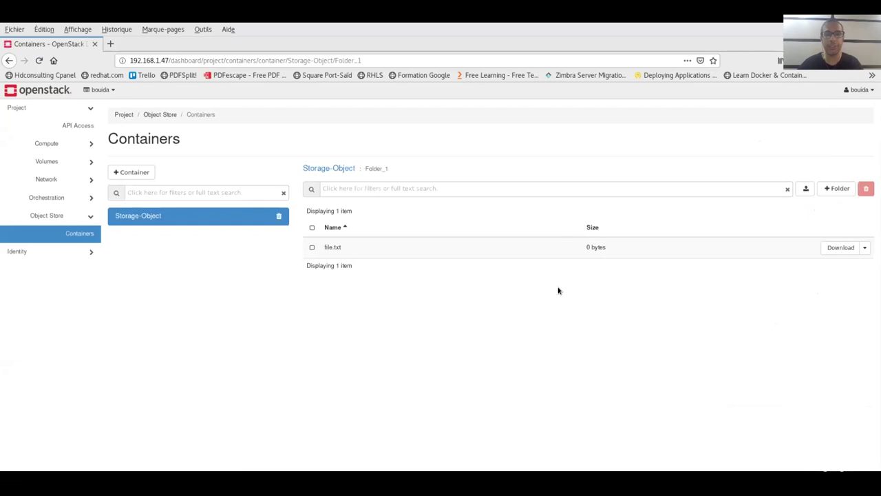
drag(352, 250, 323, 250)
click(429, 323)
click(63, 163)
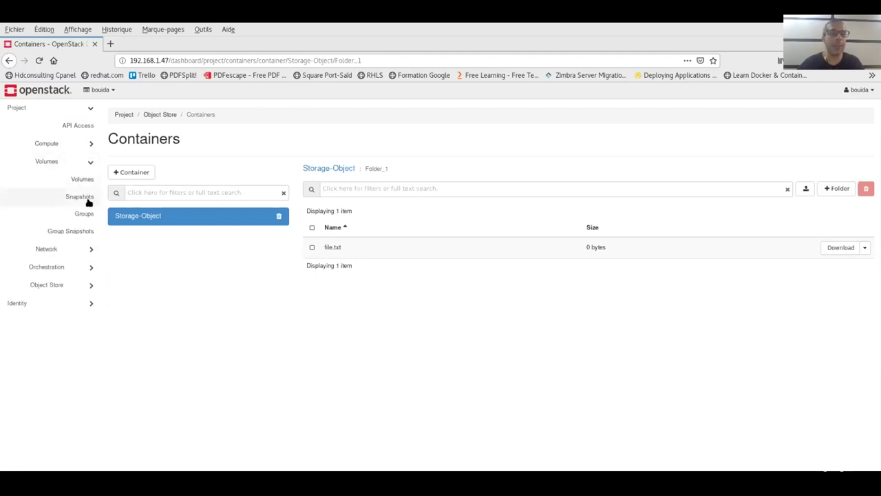
click(87, 144)
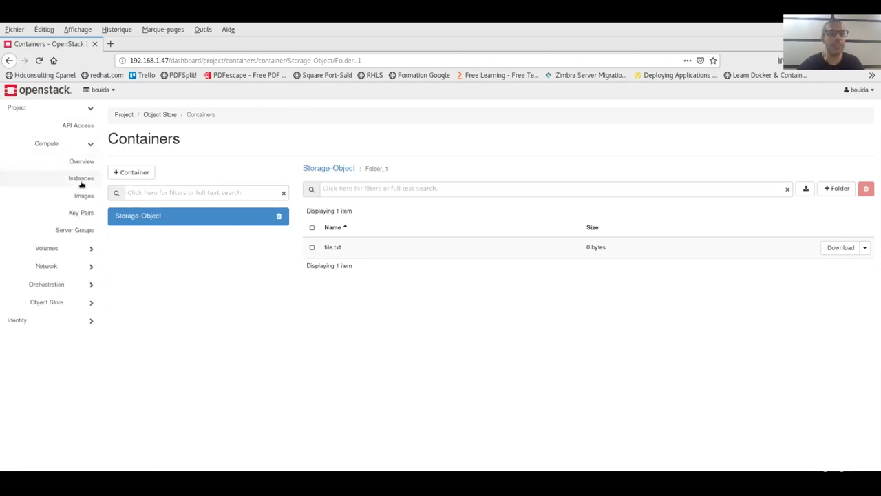
Look over the centos and cirros entries in Compute > Images, then bring back the architecture diagram
click(84, 195)
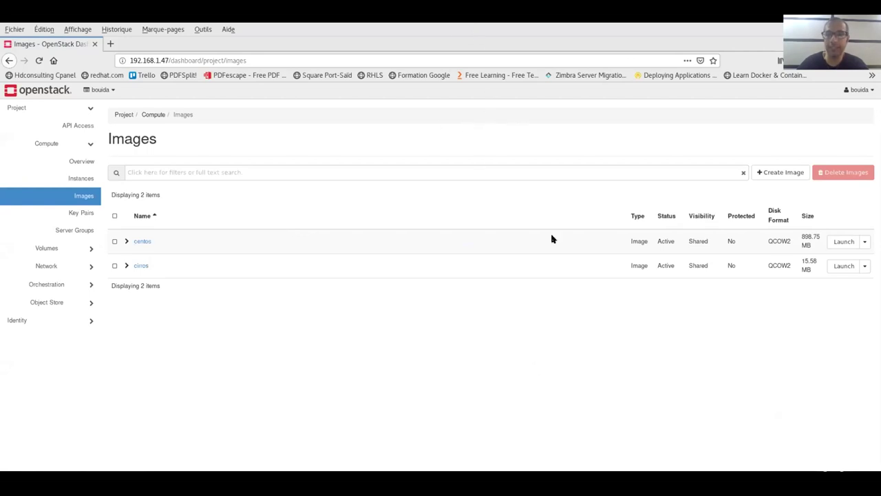
key(alt+Tab)
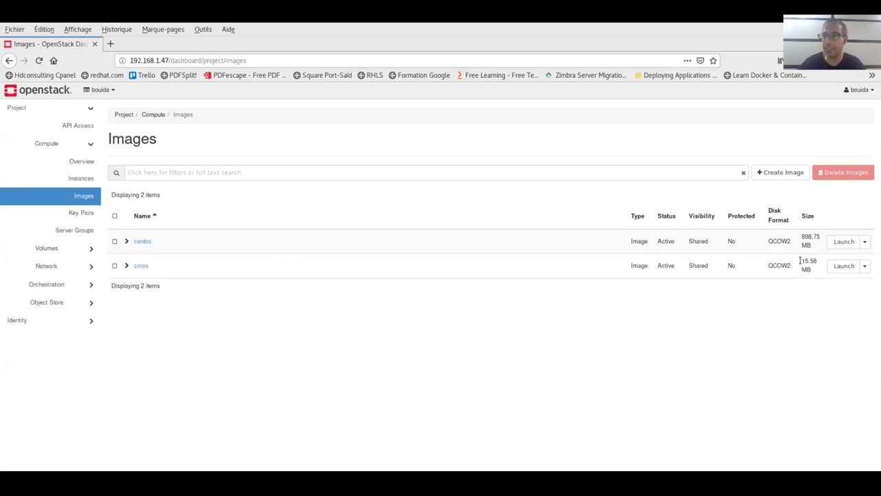
Highlight the centos image's 898.75 MB size against cirros at 15.58 MB, then return to the terminal
drag(801, 260, 821, 237)
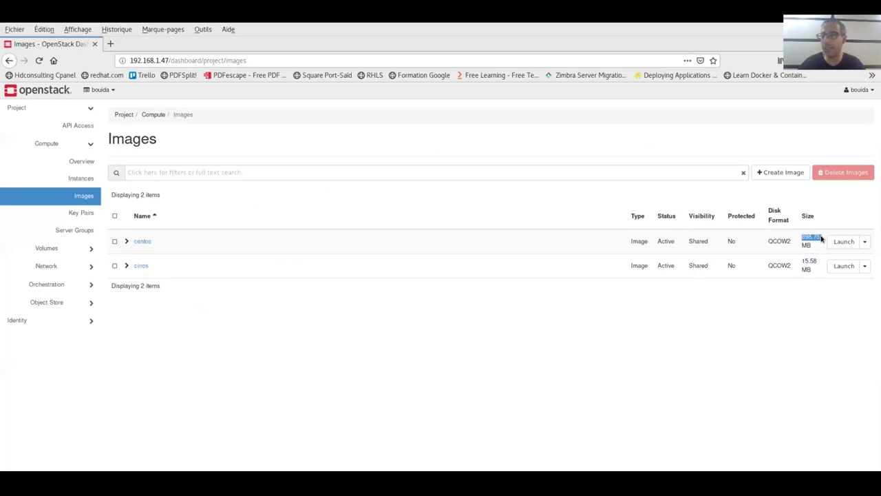
click(807, 244)
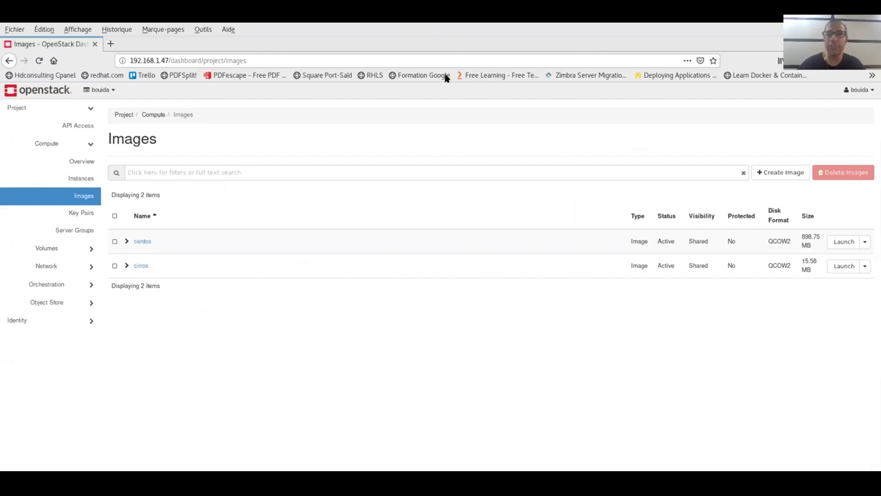
key(alt+Tab)
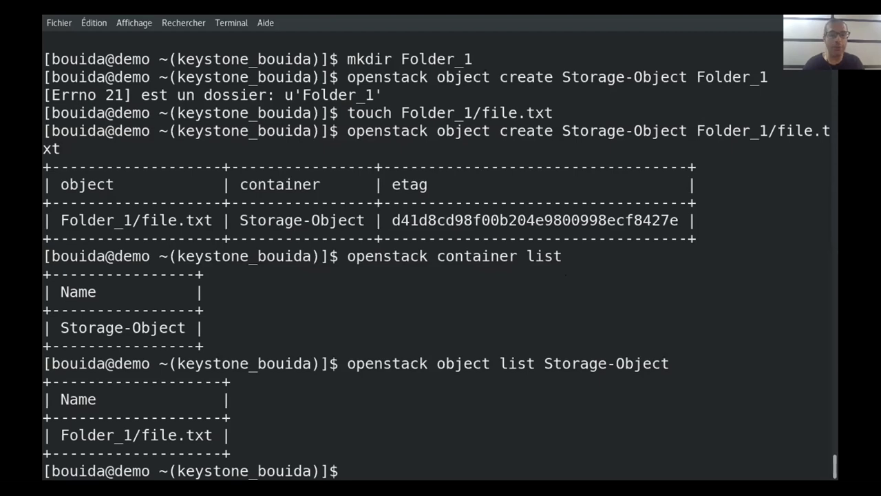
Become root with 'su -' and search the filesystem using 'find / -name cirros*'
text(su -)
key(Return)
key(Return)
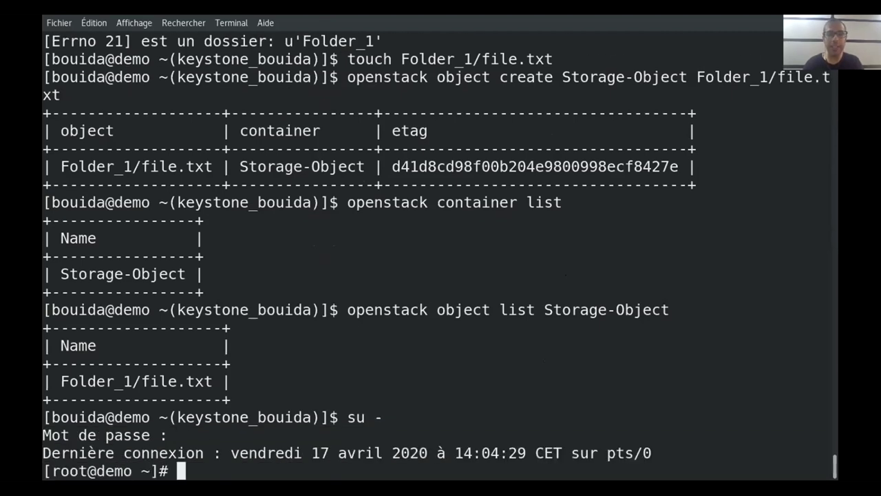
text(f)
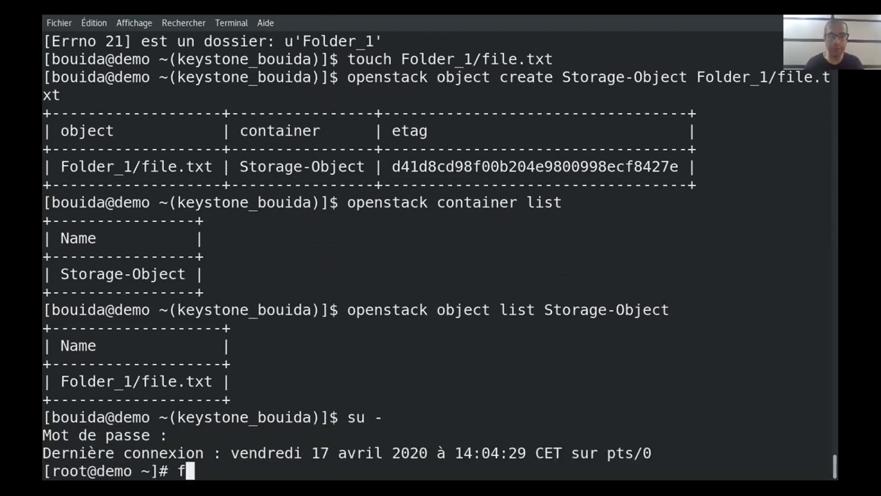
text(ind / -name)
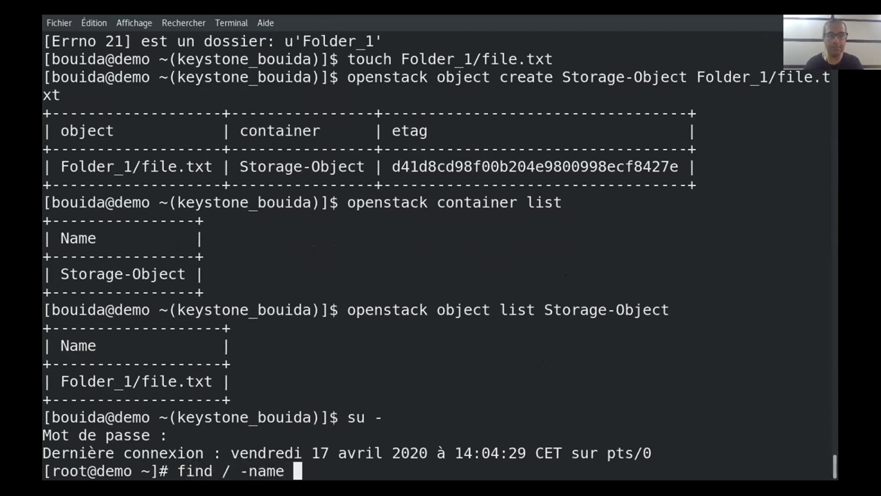
text( cirros)
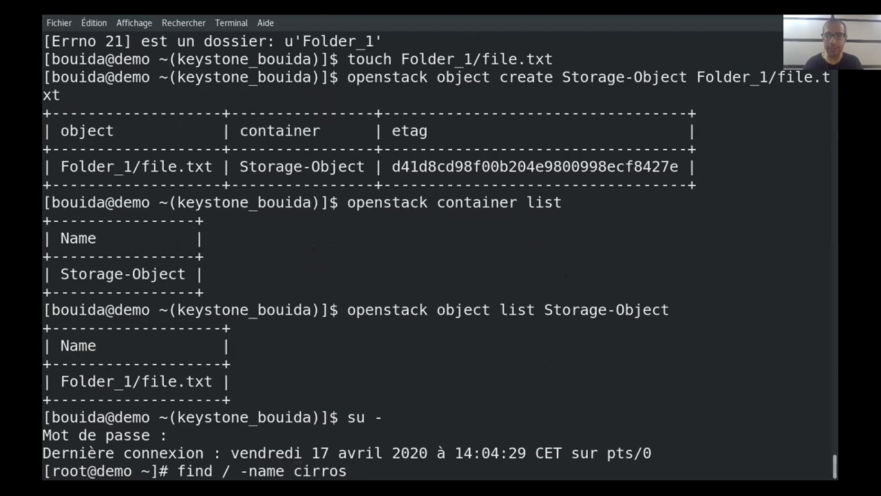
text(*)
key(Return)
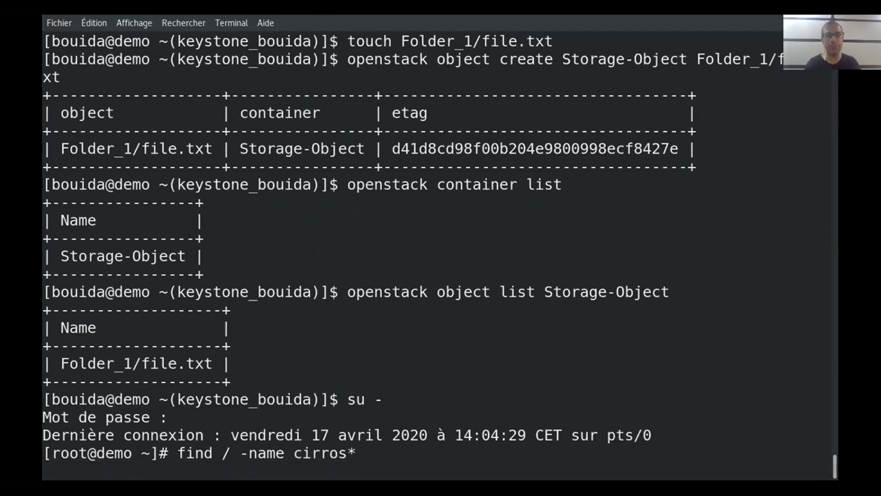